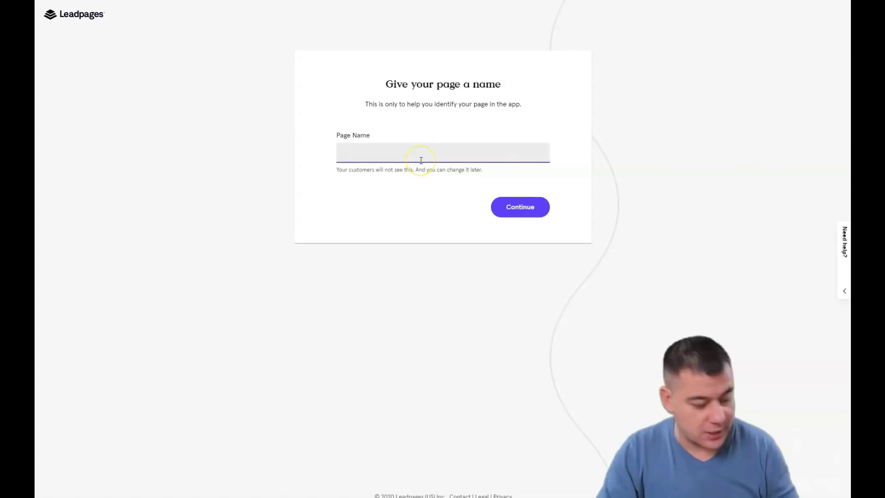
# Name the new page "Online Webinar inv" and continue to the page editor.
pyautogui.write('Online Webinar inv')
pyautogui.click(520, 208)
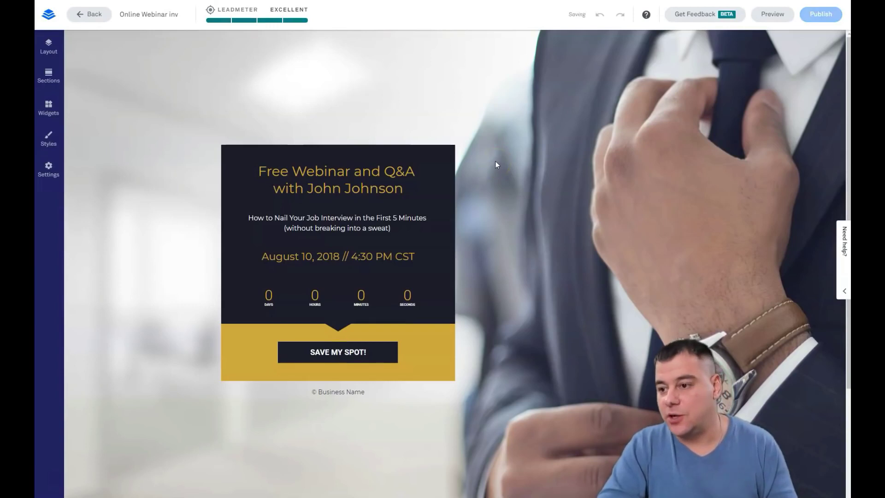
pyautogui.scroll(-4, 485, 165)
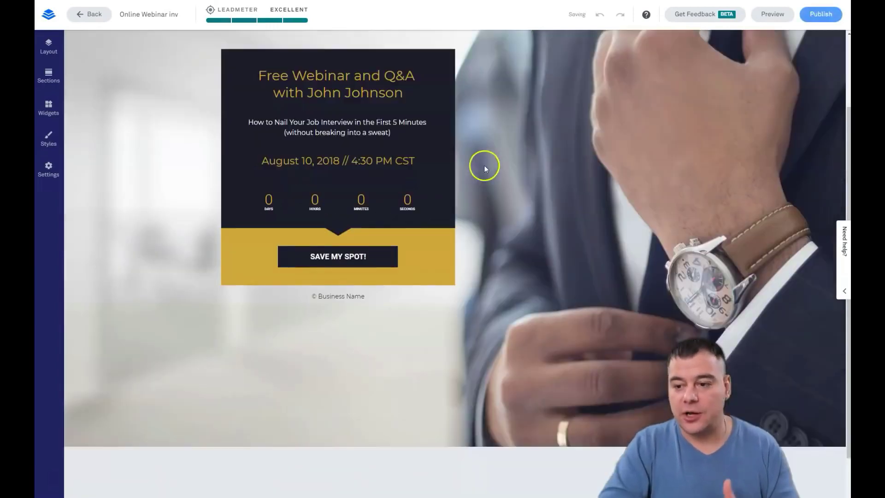
pyautogui.scroll(4, 487, 167)
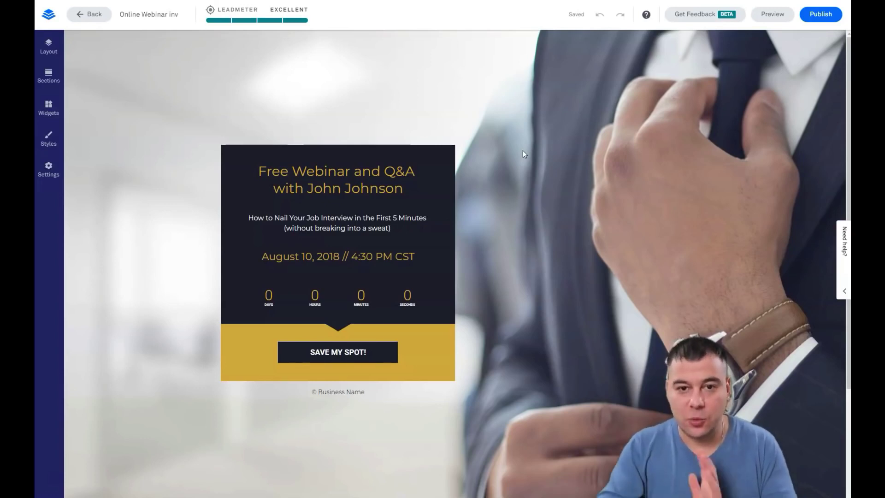
pyautogui.scroll(-3, 553, 211)
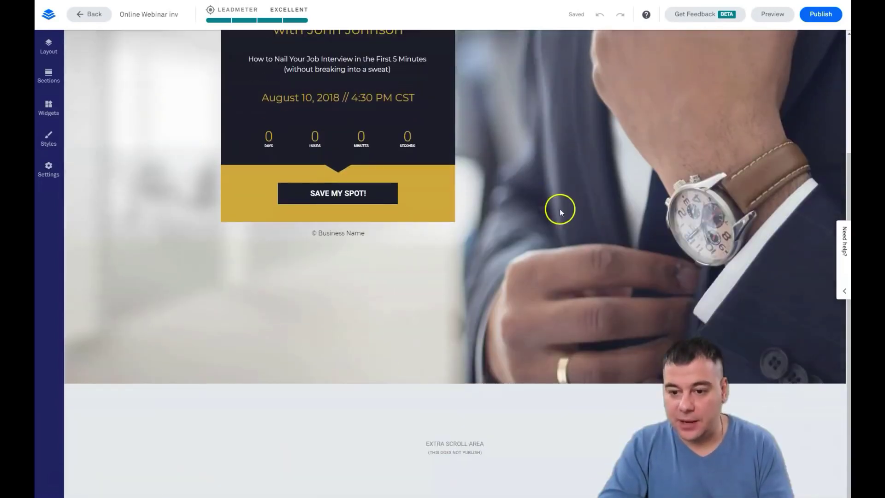
pyautogui.scroll(3, 560, 211)
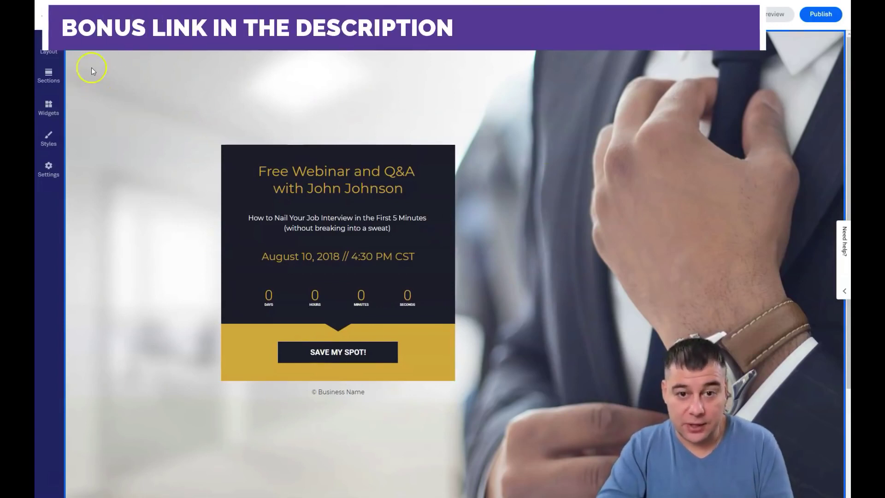
# Examine the page layout's Hero section, including its name and its Content, CTA and Legal containers.
pyautogui.click(47, 52)
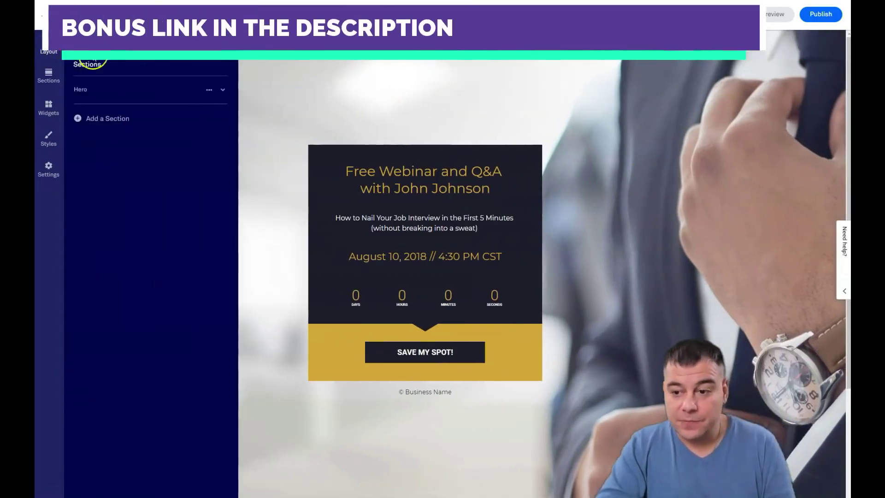
pyautogui.click(159, 87)
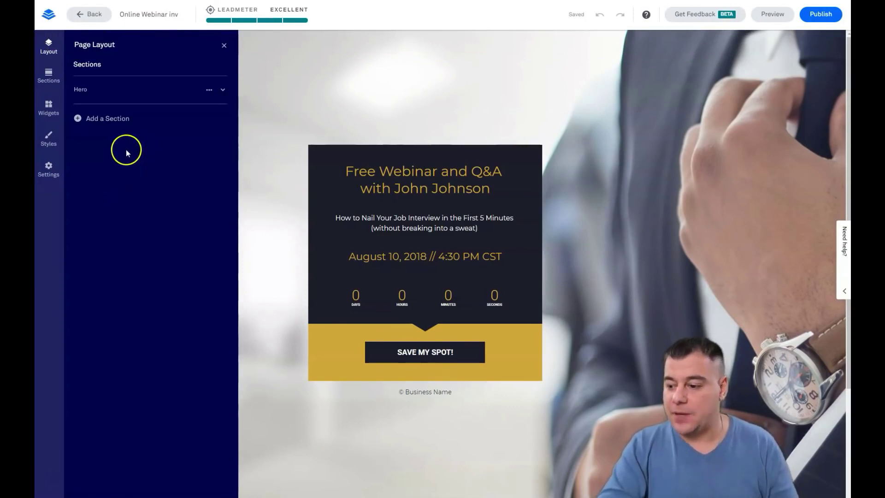
pyautogui.moveTo(99, 99)
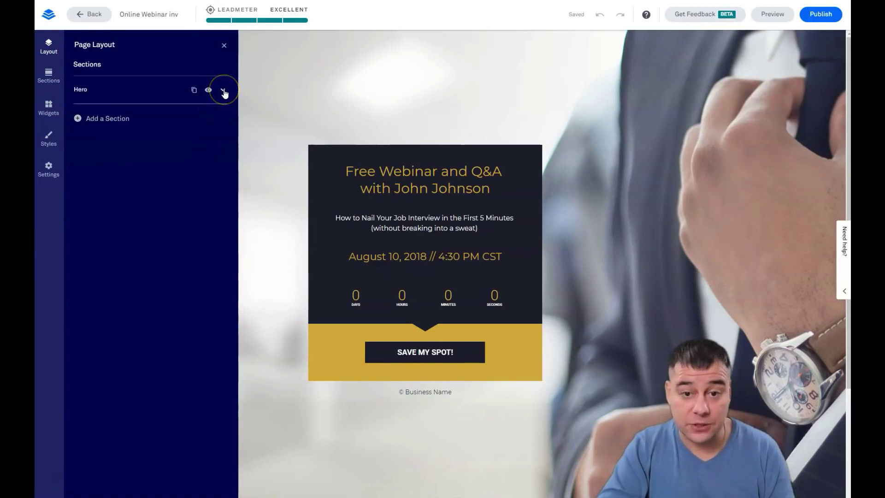
pyautogui.click(92, 90)
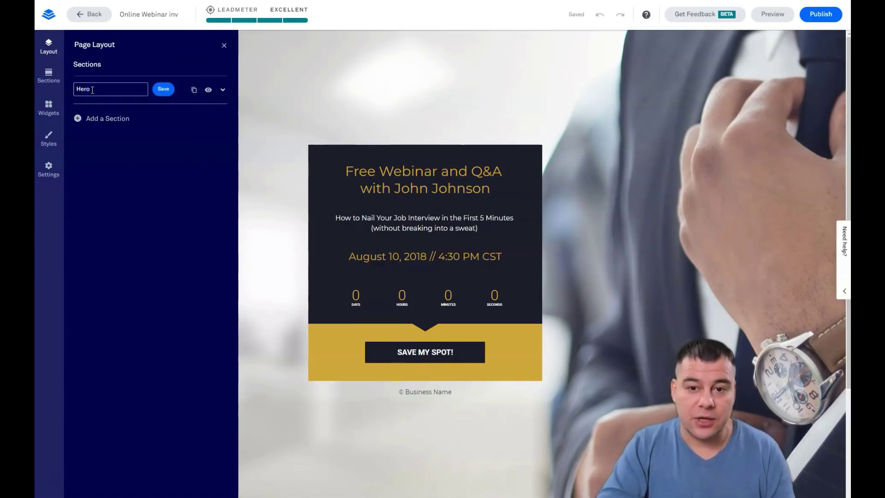
pyautogui.click(163, 89)
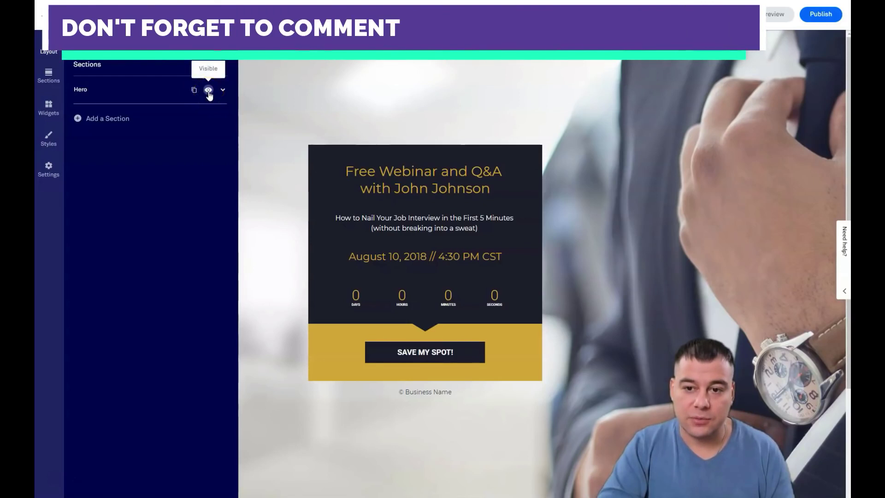
pyautogui.click(224, 92)
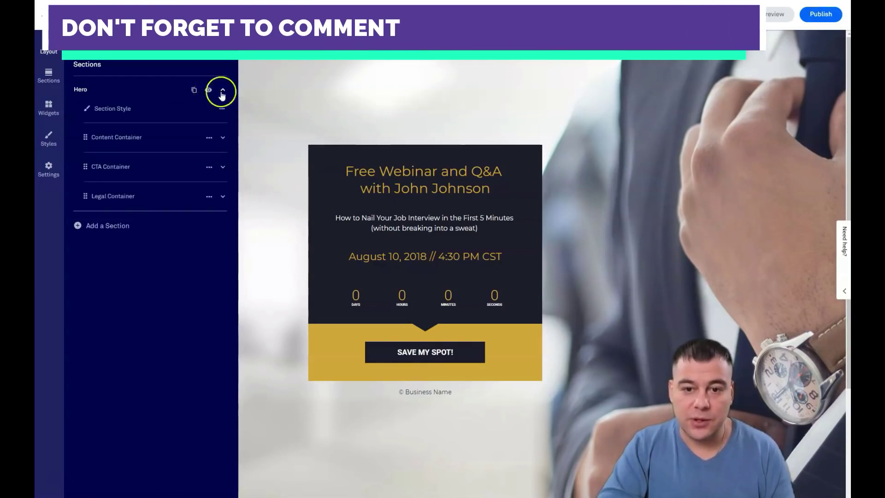
pyautogui.click(91, 138)
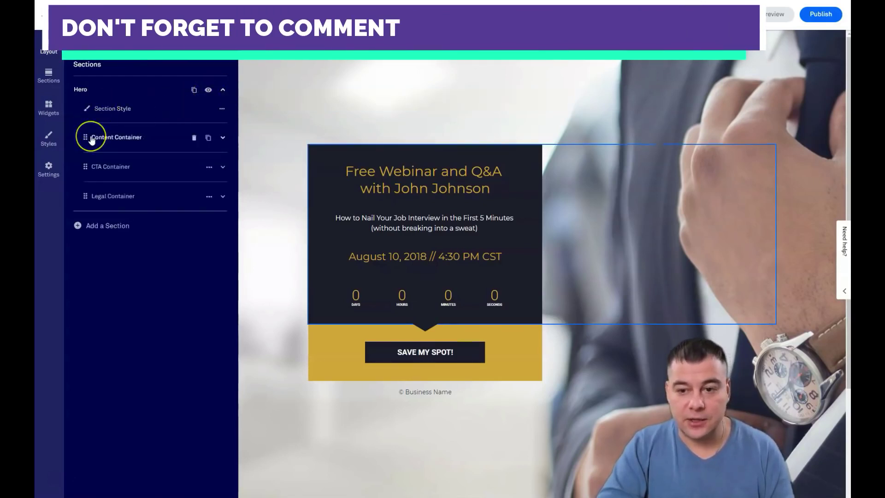
pyautogui.click(99, 139)
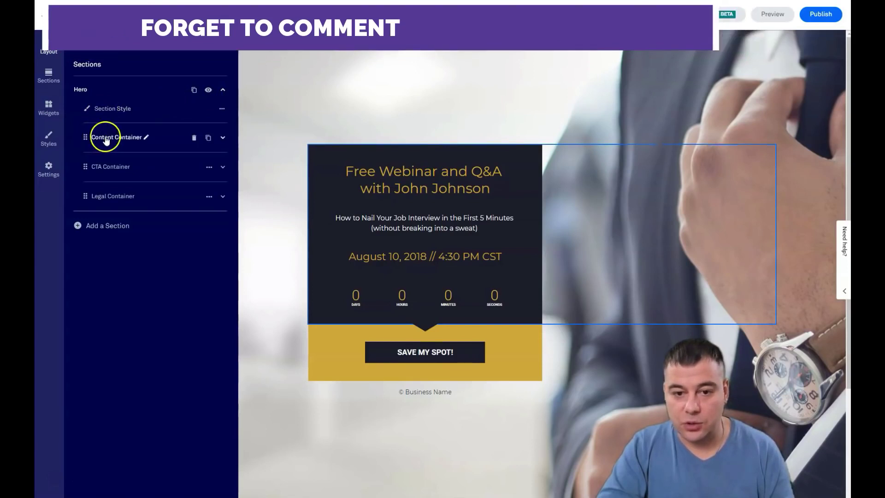
pyautogui.click(116, 169)
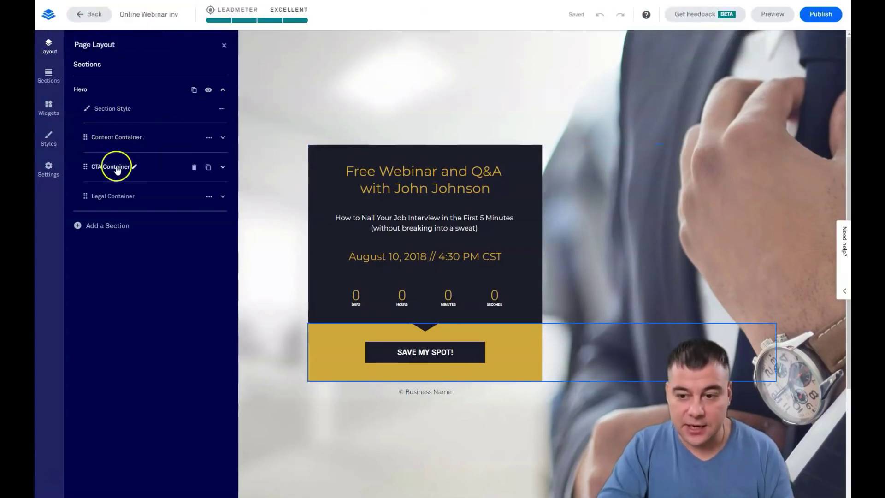
pyautogui.click(110, 197)
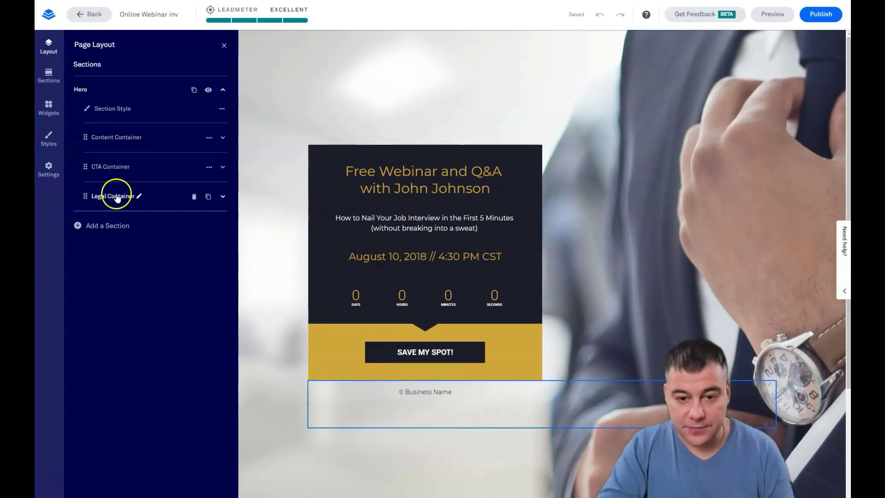
# Add the first About section template with the portrait photo below the Hero section.
pyautogui.click(79, 227)
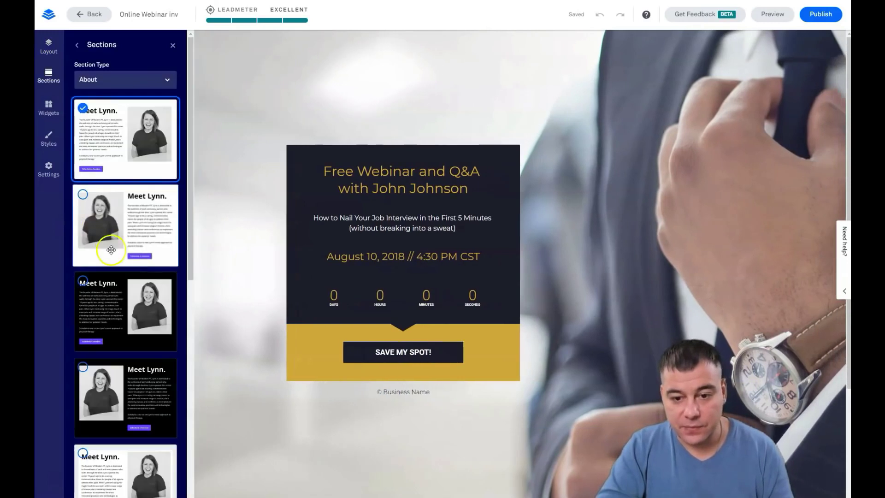
pyautogui.click(104, 104)
# Browse the Hero, Features/Services and Plans/Pricing section templates, closing the section library when done.
pyautogui.click(166, 81)
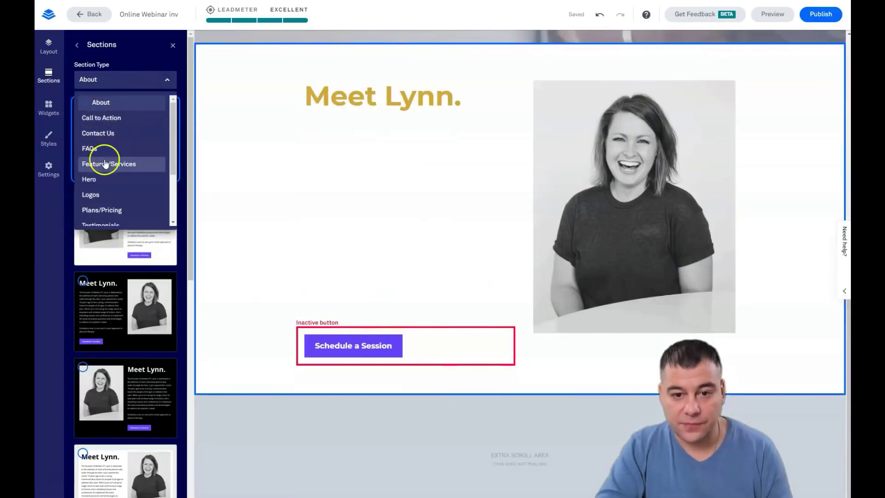
pyautogui.click(98, 176)
pyautogui.click(166, 79)
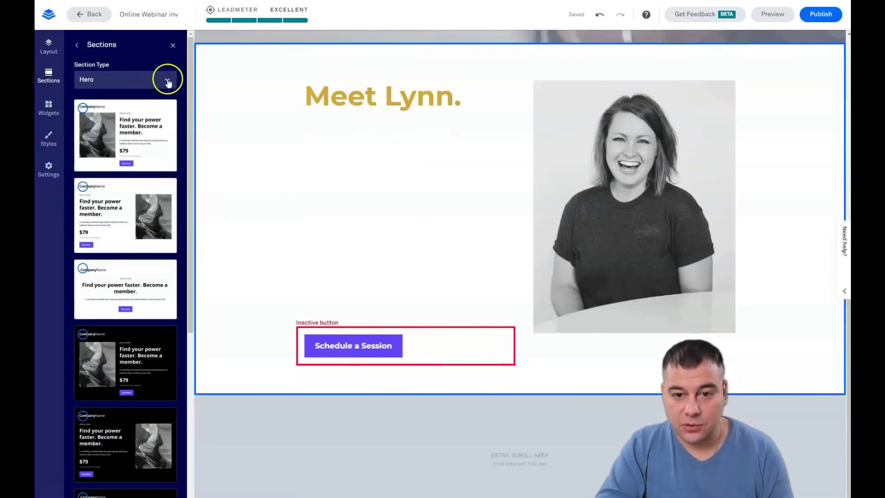
pyautogui.click(108, 164)
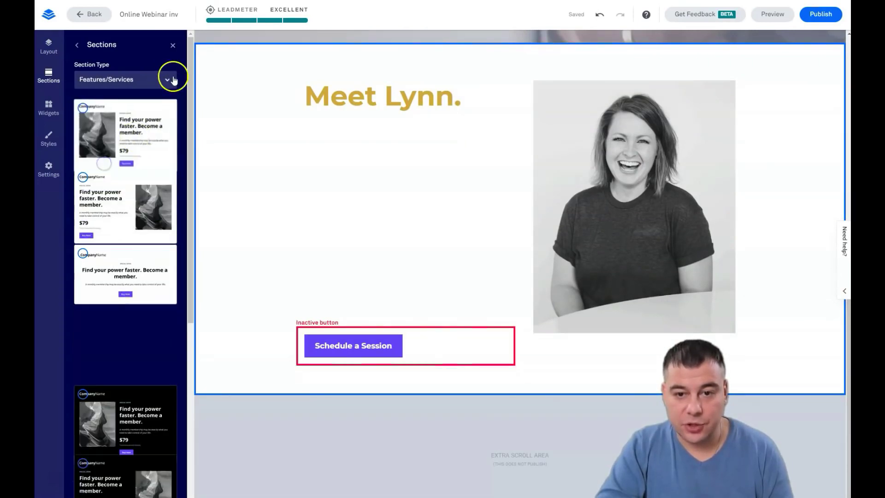
pyautogui.click(169, 82)
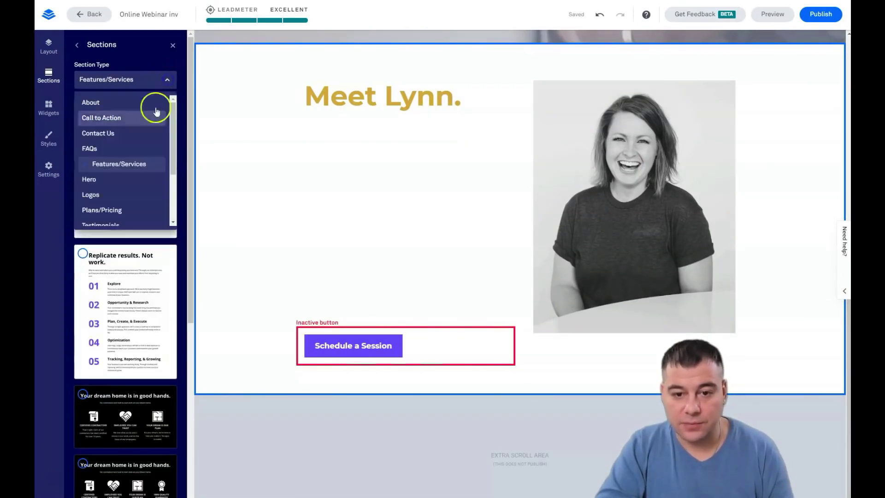
pyautogui.click(107, 210)
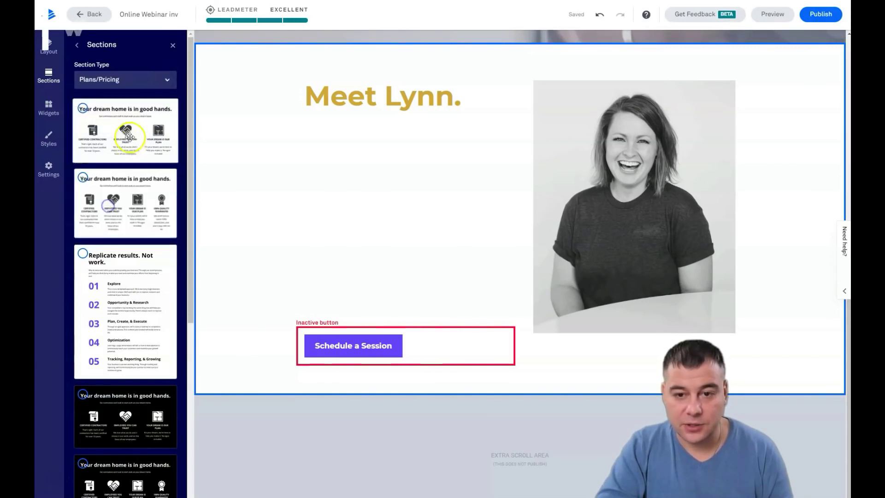
pyautogui.scroll(-1, 143, 149)
pyautogui.scroll(3, 144, 149)
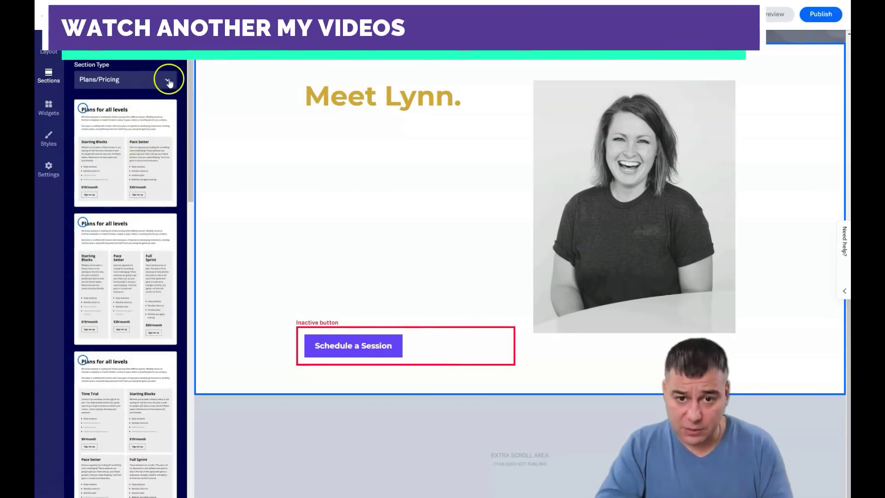
pyautogui.click(174, 55)
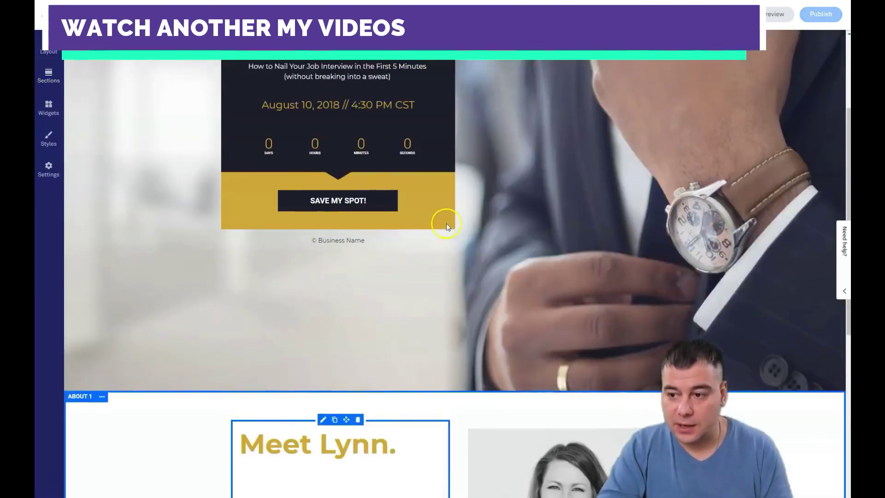
# Delete the About 1 section from the page.
pyautogui.scroll(-2, 445, 223)
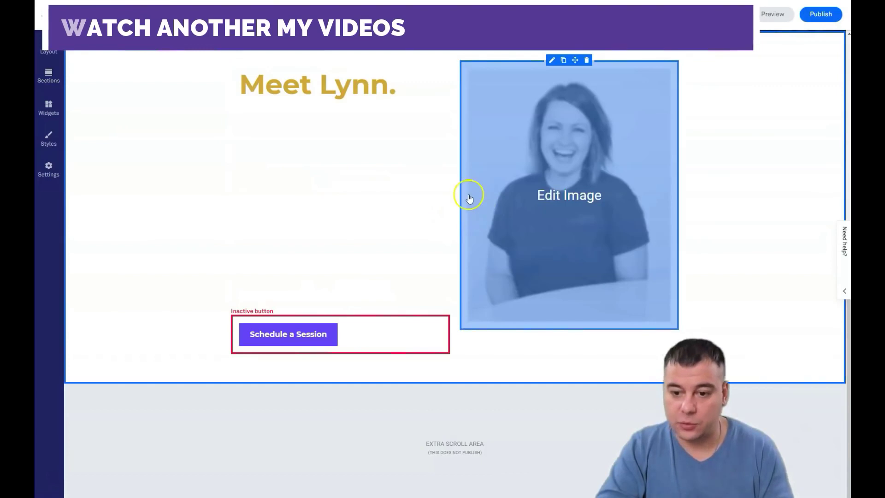
pyautogui.click(101, 36)
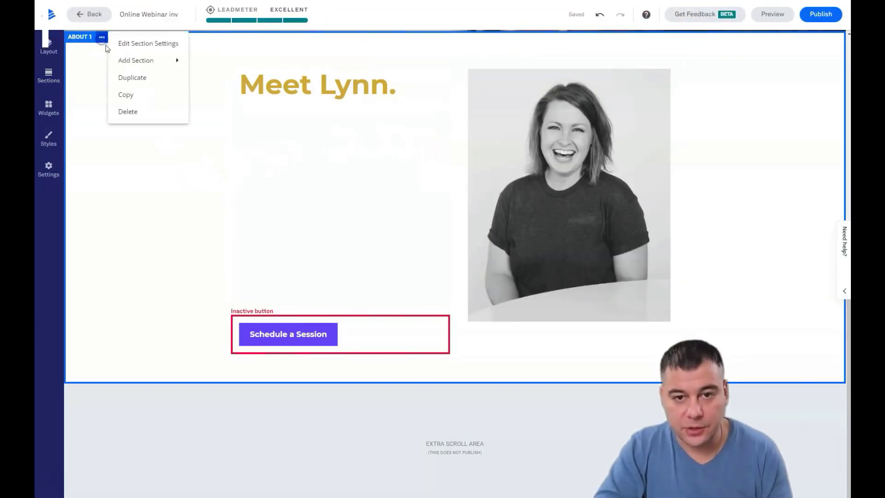
pyautogui.click(88, 82)
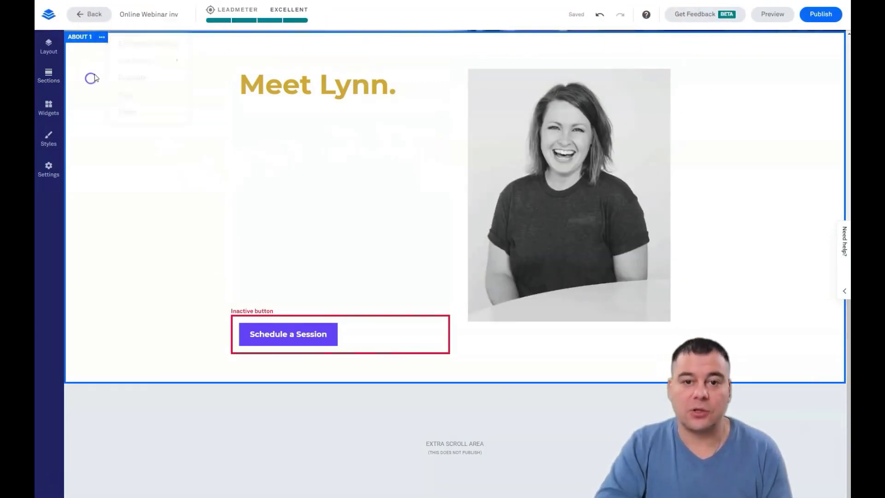
pyautogui.click(102, 37)
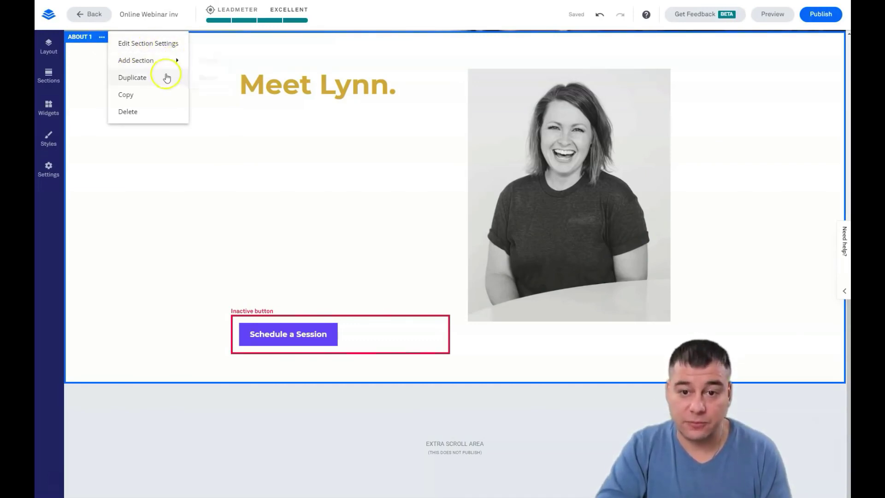
pyautogui.click(130, 113)
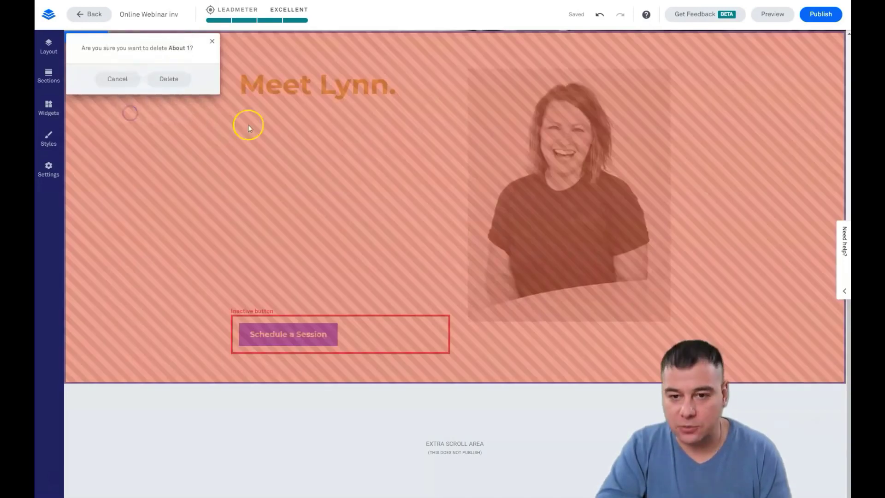
pyautogui.click(168, 79)
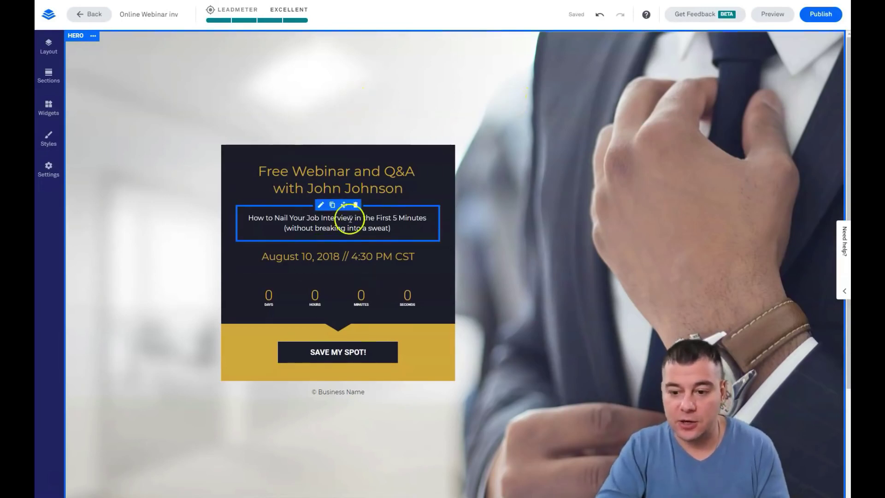
# Replace the Hero section's background image with the yellow "Personal Branding" picture from the saved images.
pyautogui.click(93, 36)
pyautogui.click(130, 41)
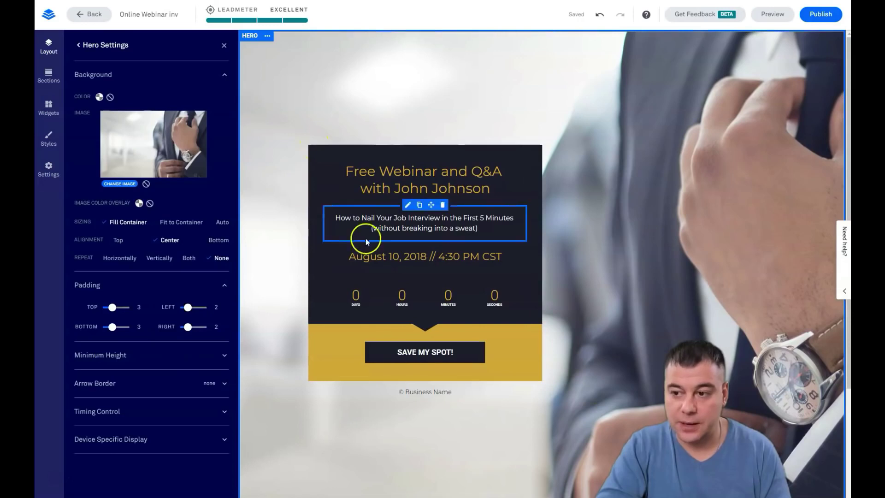
pyautogui.click(121, 185)
pyautogui.click(311, 217)
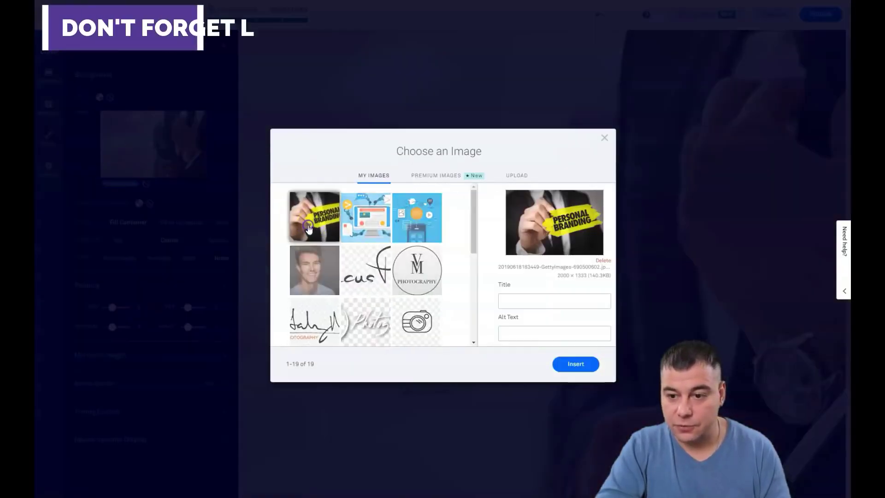
pyautogui.click(498, 304)
pyautogui.click(575, 363)
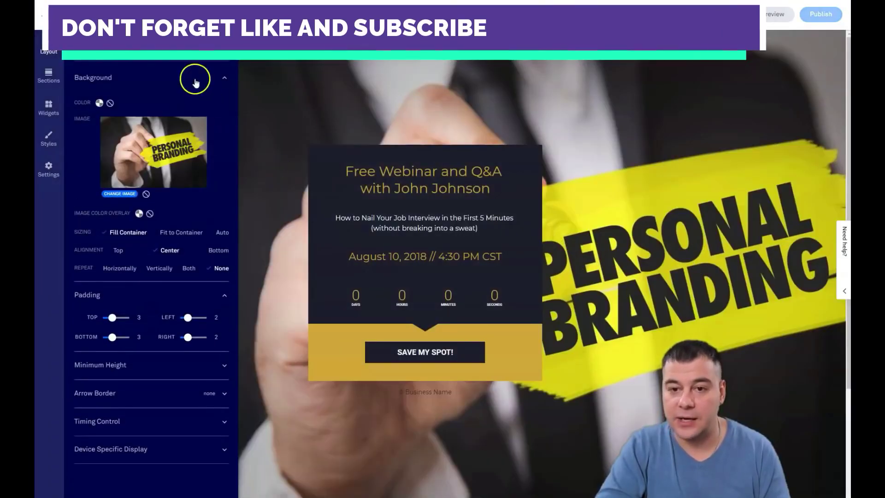
pyautogui.click(303, 120)
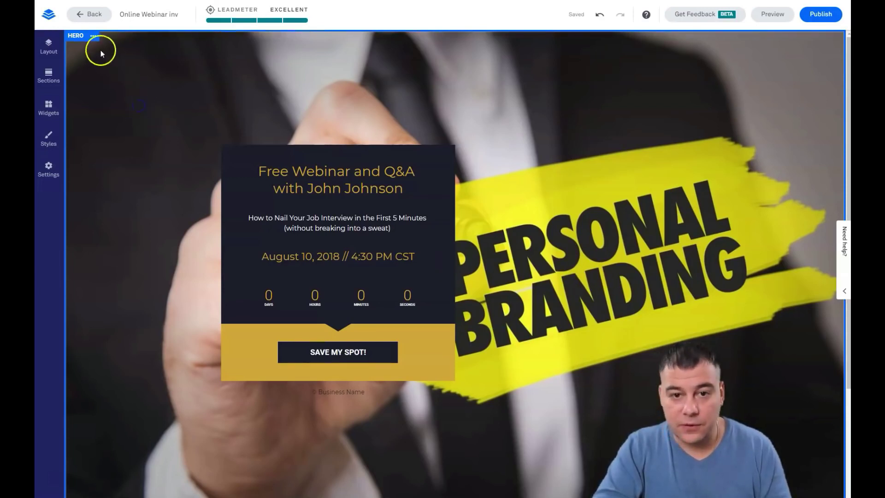
# Add a custom colour overlay with code F4EFEF to the Hero section's background image.
pyautogui.click(93, 36)
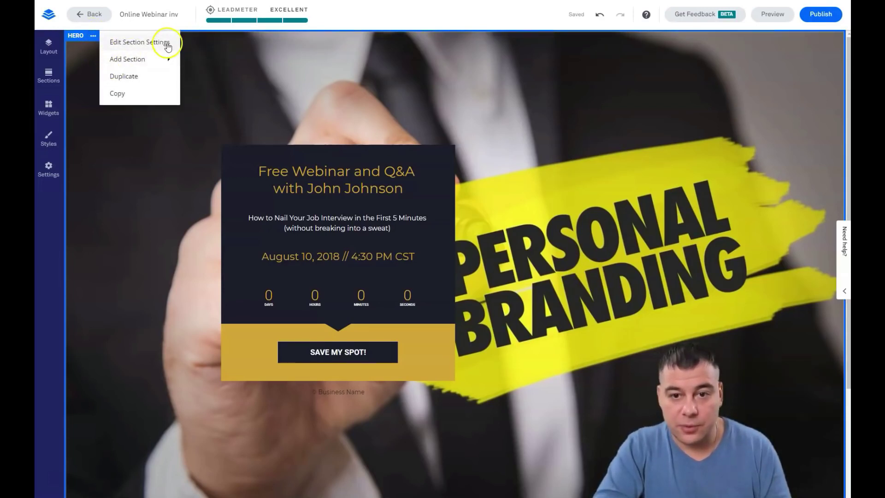
pyautogui.click(168, 43)
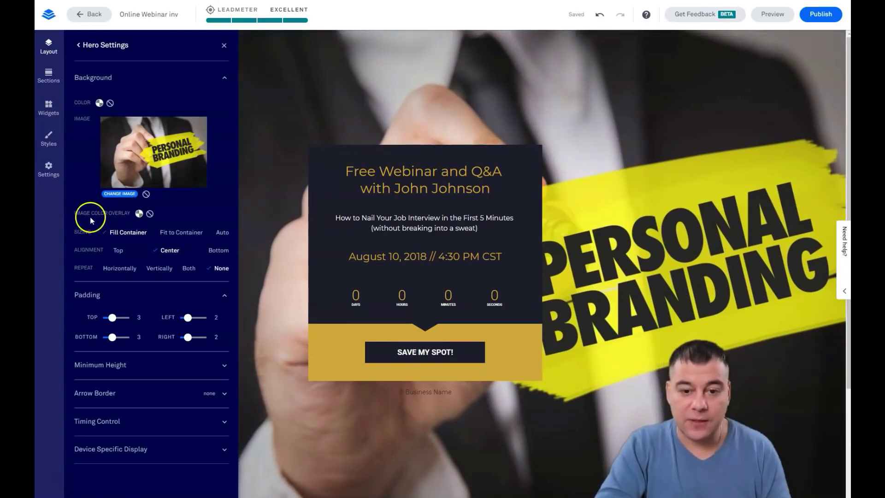
pyautogui.click(139, 213)
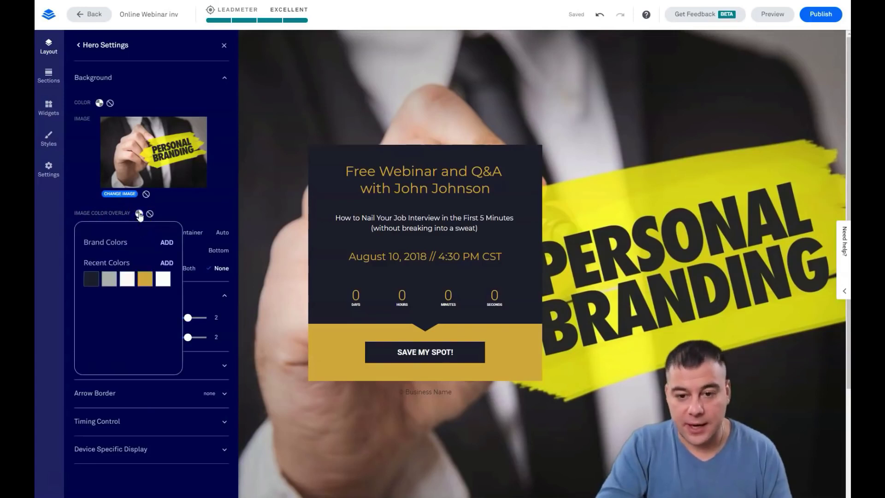
pyautogui.click(165, 264)
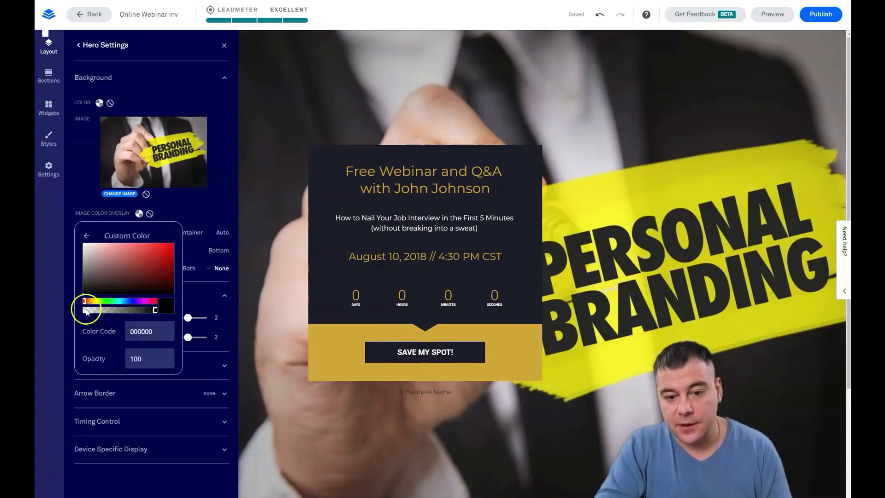
pyautogui.click(86, 248)
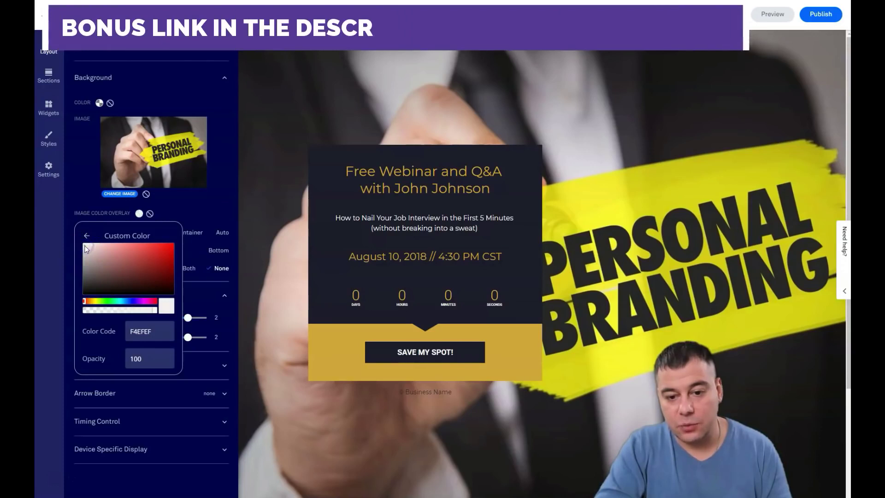
# Set the Hero image overlay's opacity to 36 and close the section settings.
pyautogui.click(155, 311)
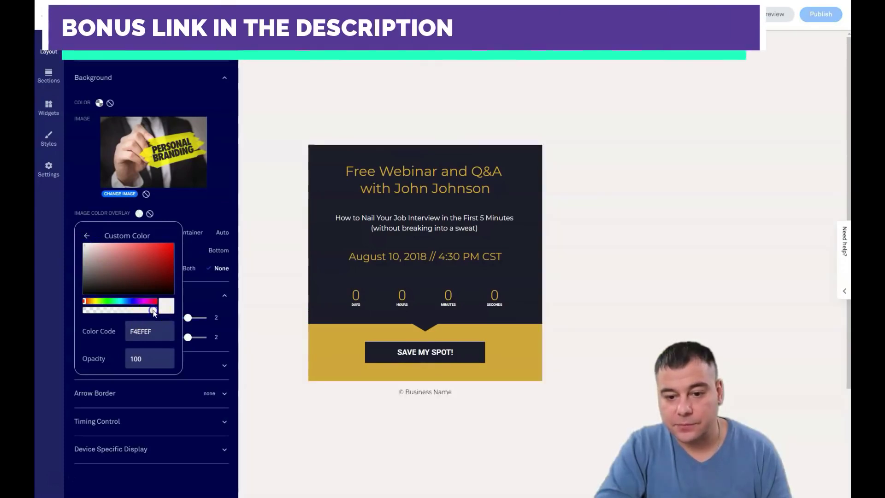
pyautogui.moveTo(132, 311); pyautogui.dragTo(110, 313)
pyautogui.click(108, 313)
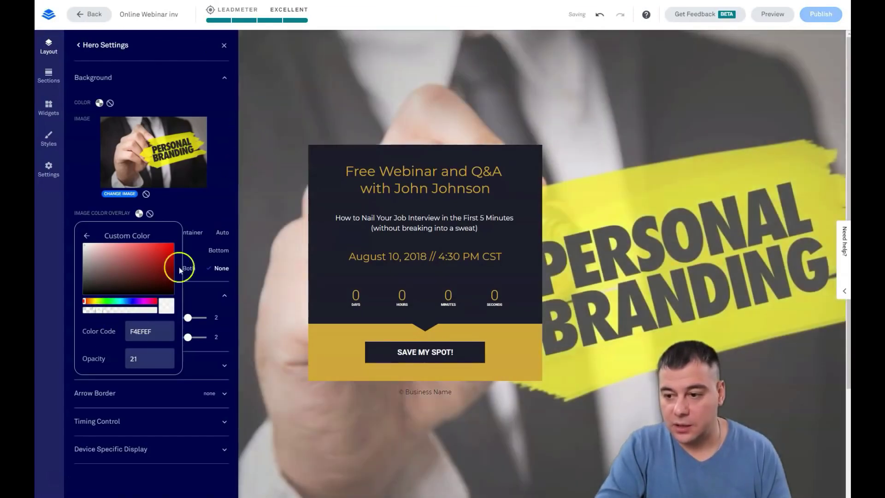
pyautogui.click(147, 305)
pyautogui.moveTo(99, 309); pyautogui.dragTo(106, 312)
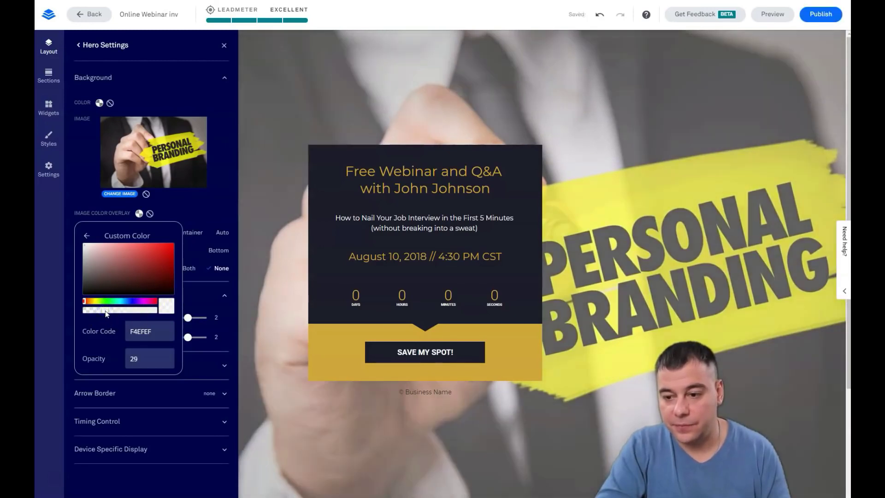
pyautogui.click(108, 311)
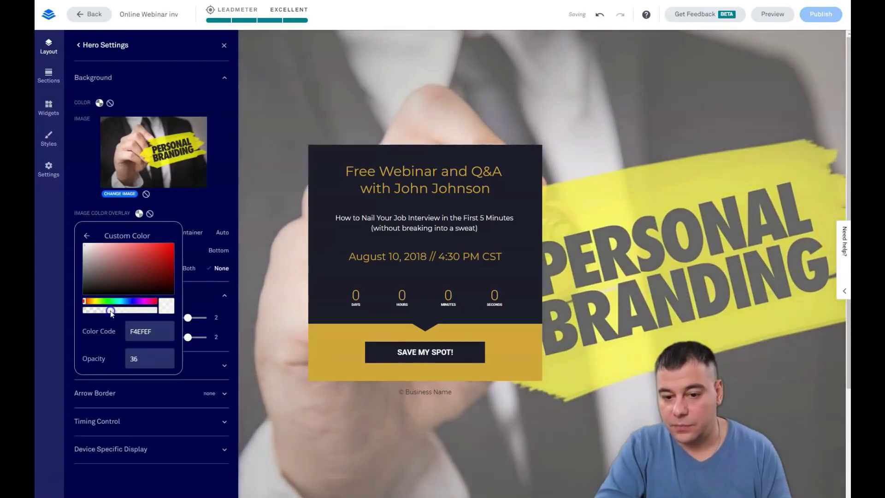
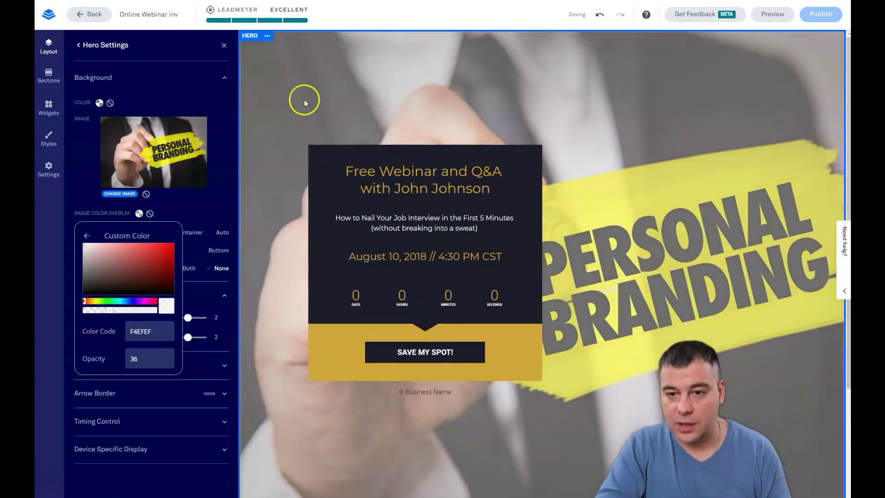
pyautogui.click(280, 72)
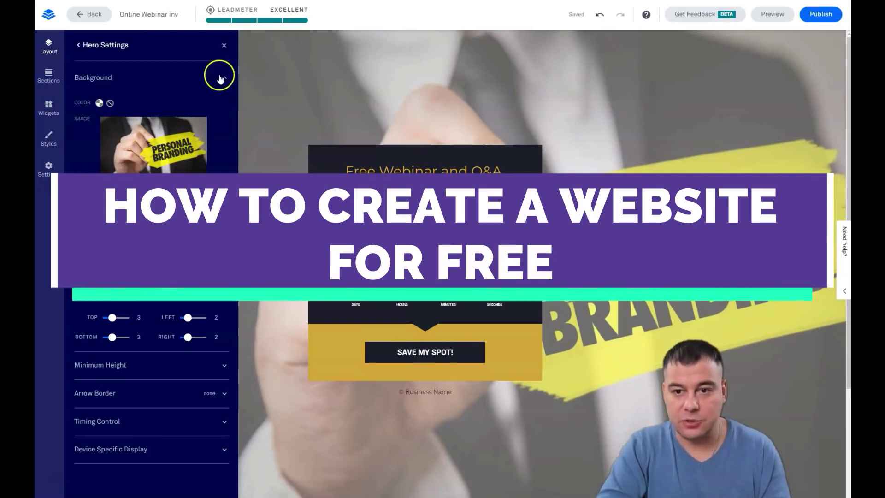
pyautogui.click(225, 47)
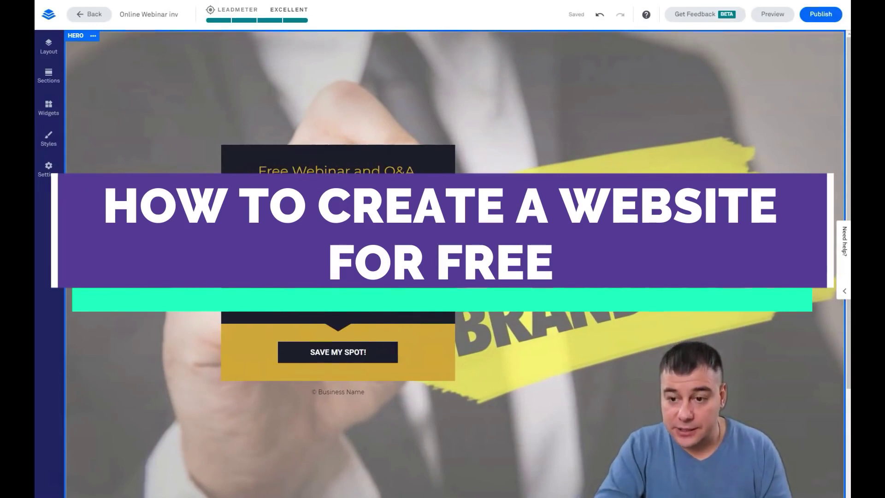
# Make the whole "Free Webinar and Q&A" headline bold.
pyautogui.click(338, 185)
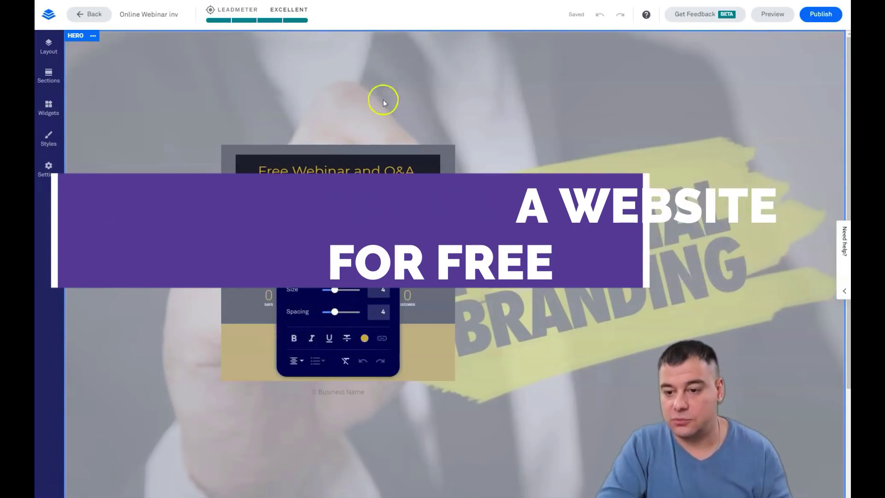
pyautogui.moveTo(415, 189); pyautogui.dragTo(252, 164)
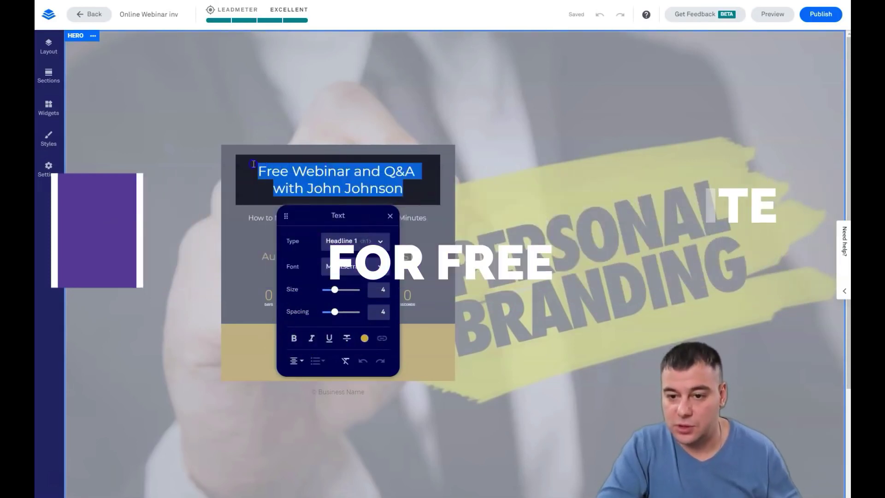
pyautogui.click(293, 340)
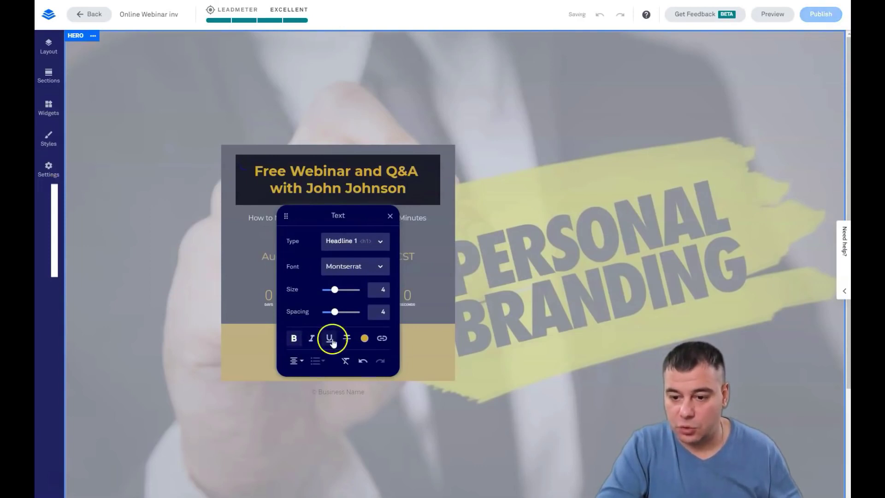
# Replace the speaker's name in the webinar headline with "Mike Pompeo" and close the text editor.
pyautogui.click(399, 187)
pyautogui.moveTo(412, 193); pyautogui.dragTo(308, 189)
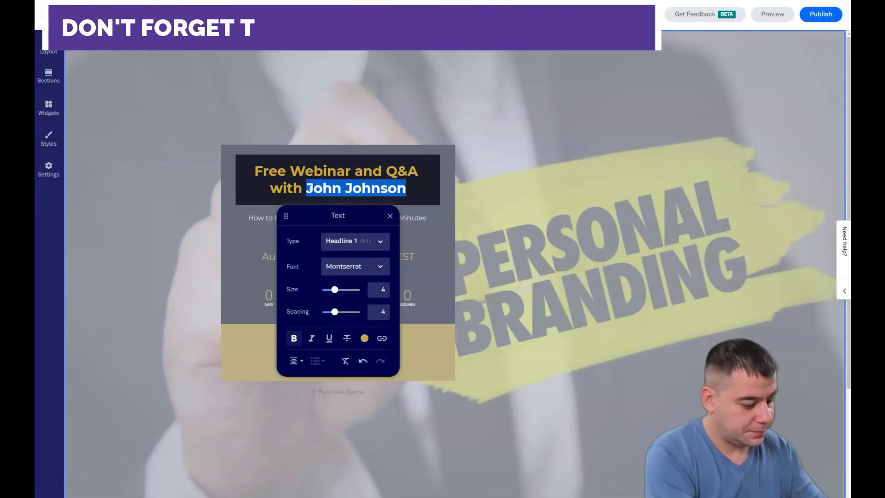
pyautogui.write('Mi')
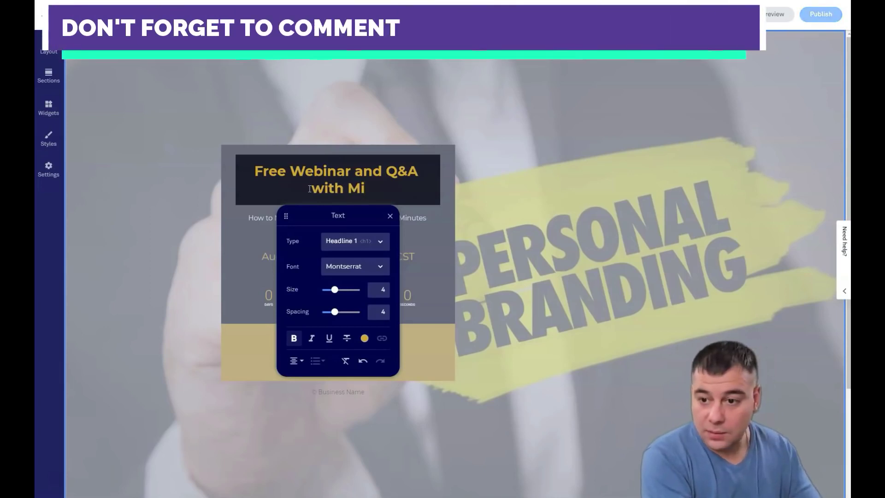
pyautogui.write('ke P')
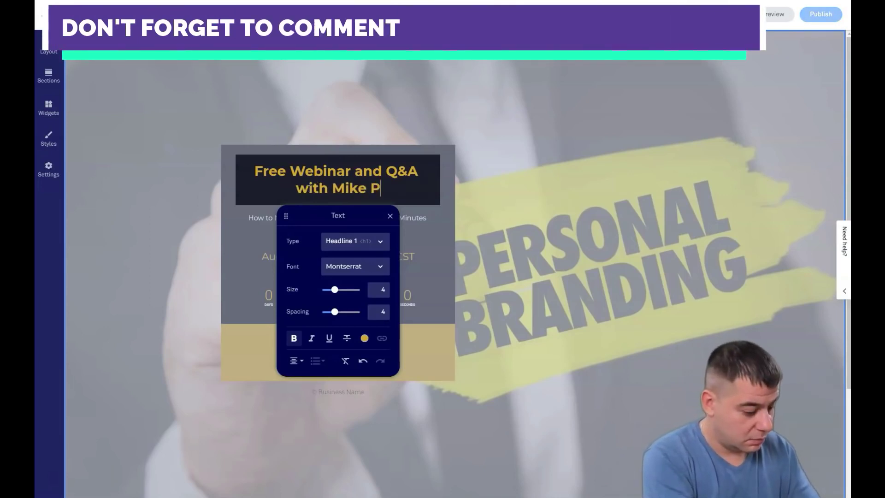
pyautogui.write('ompeo')
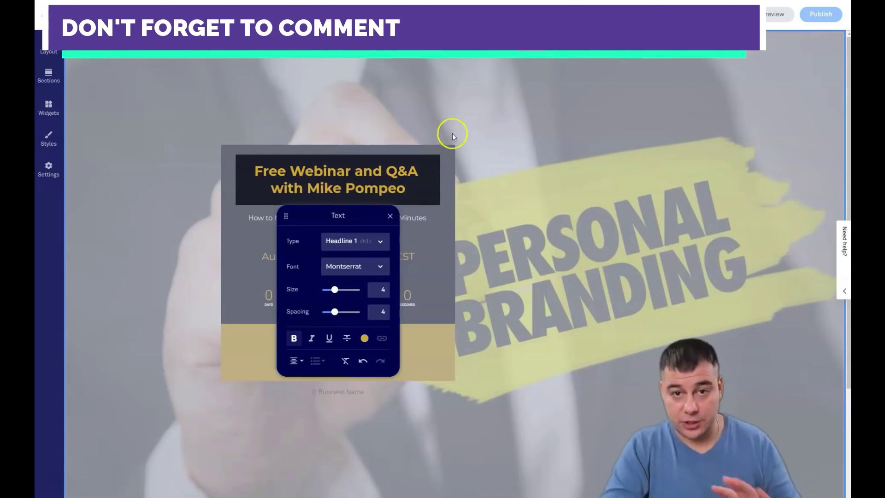
pyautogui.click(390, 216)
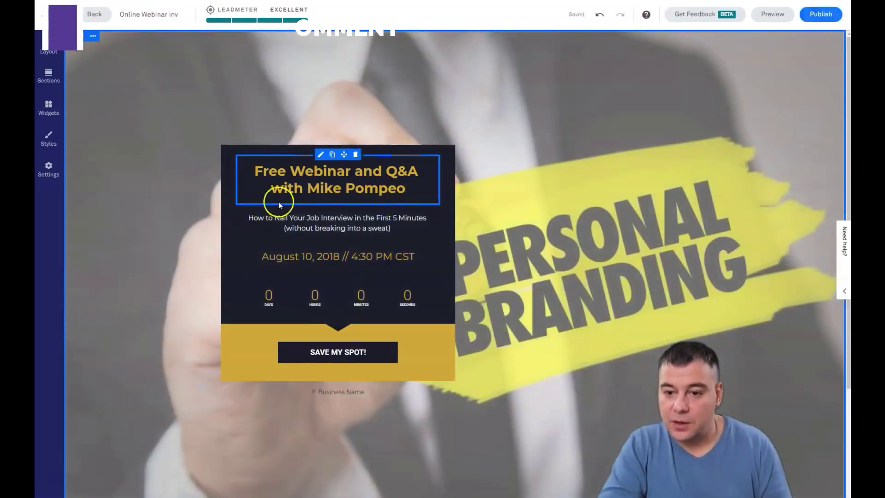
# Reword the subheading below the webinar headline to "How to Boost your personal BRAND" and close the text editor.
pyautogui.click(301, 215)
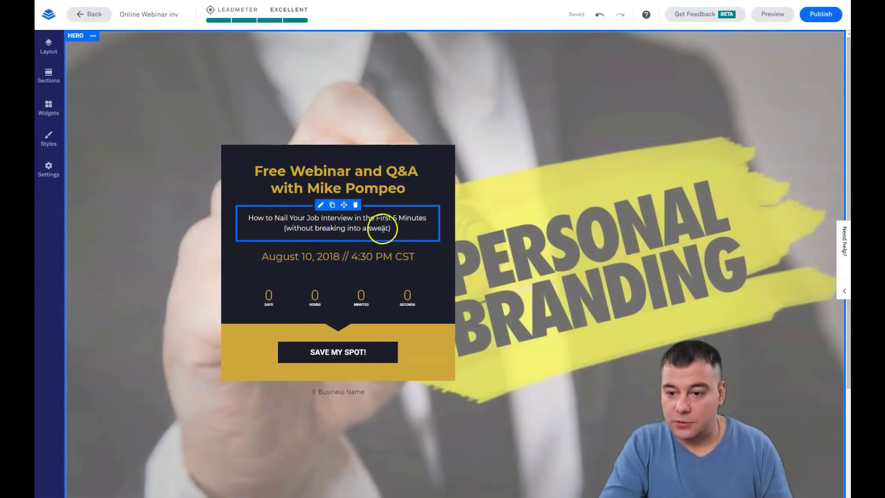
pyautogui.moveTo(381, 227); pyautogui.dragTo(282, 226)
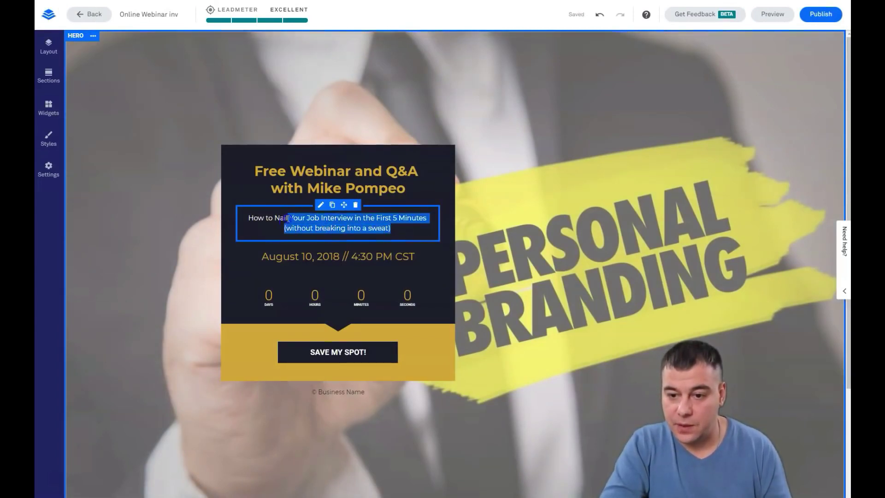
pyautogui.click(277, 218)
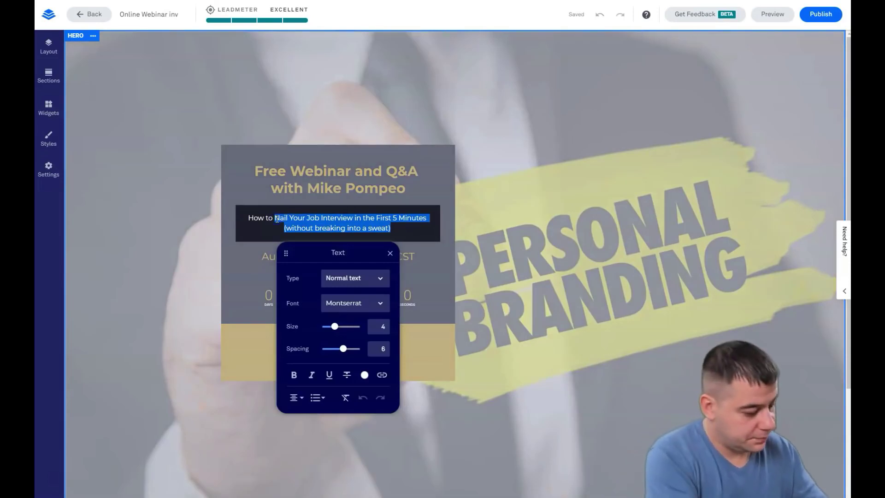
pyautogui.write('Boost your p')
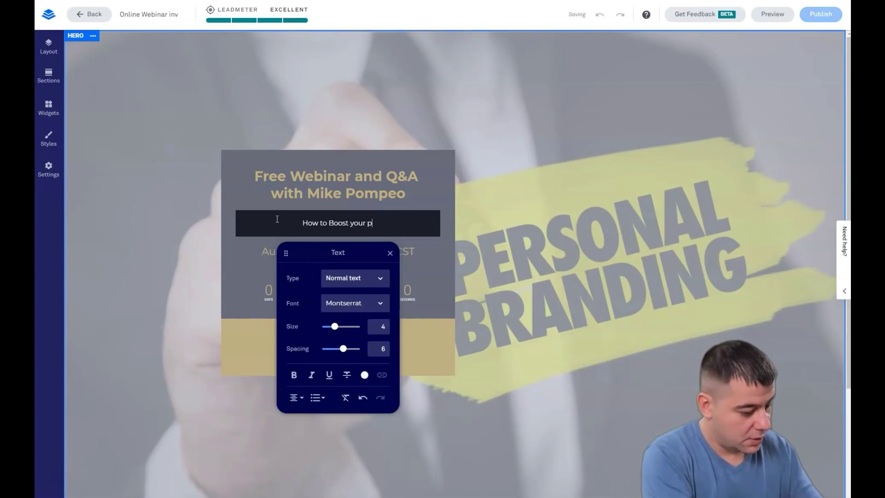
pyautogui.write('ersonal')
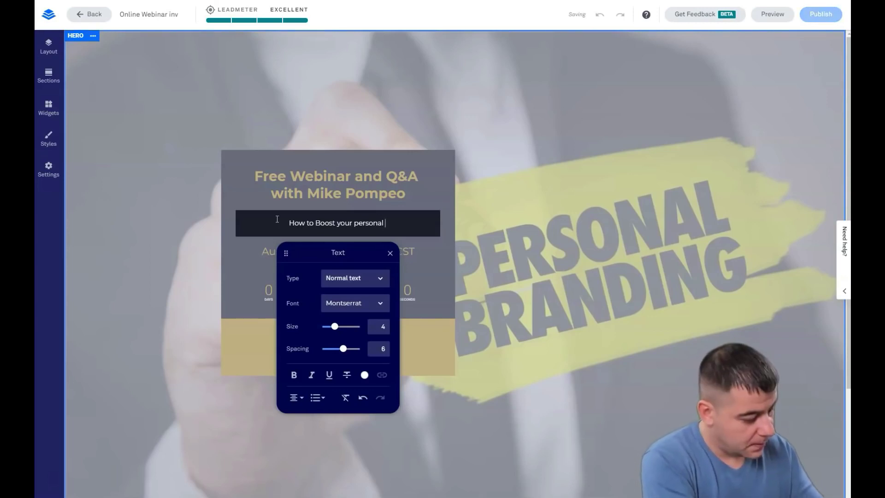
pyautogui.write(' BRAMD')
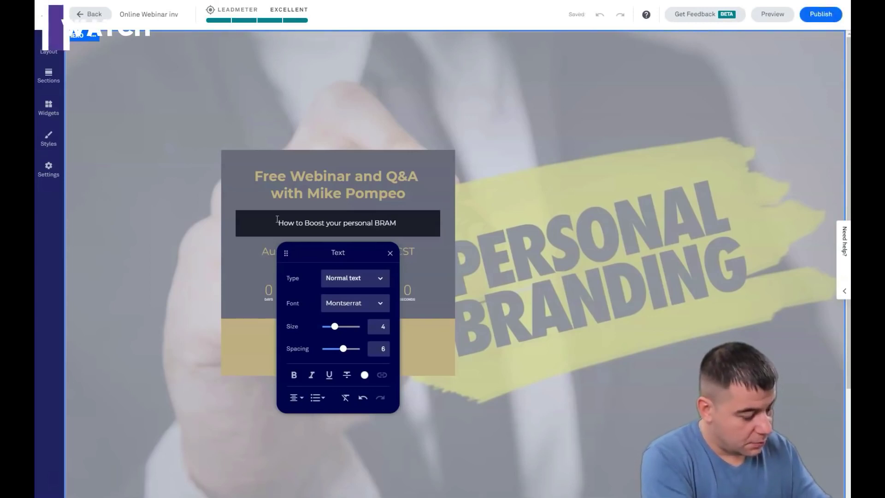
pyautogui.press('BackSpace')
pyautogui.press('BackSpace')
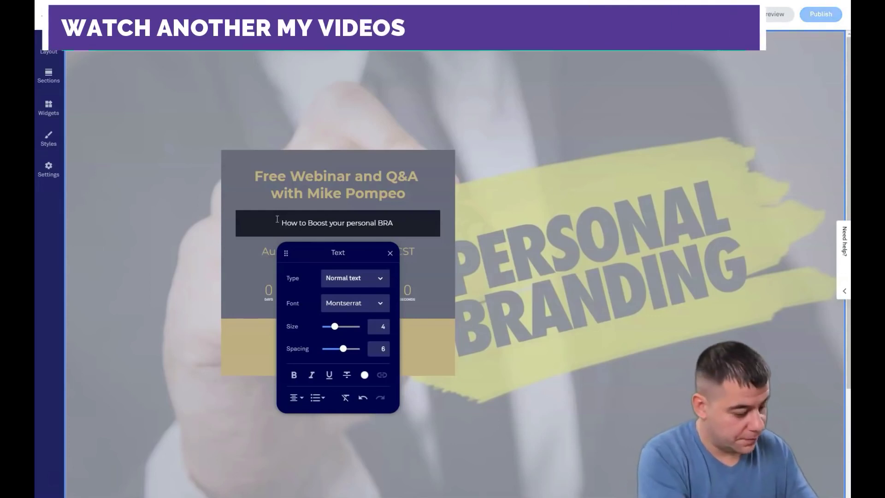
pyautogui.write('ND')
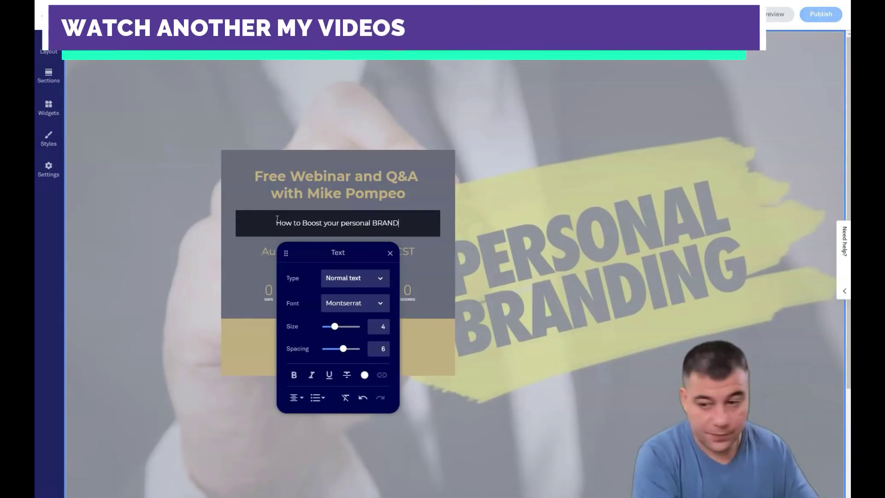
pyautogui.click(390, 254)
# Change the webinar date line to June 10, 2021, keeping its time, and leave text editing.
pyautogui.click(338, 251)
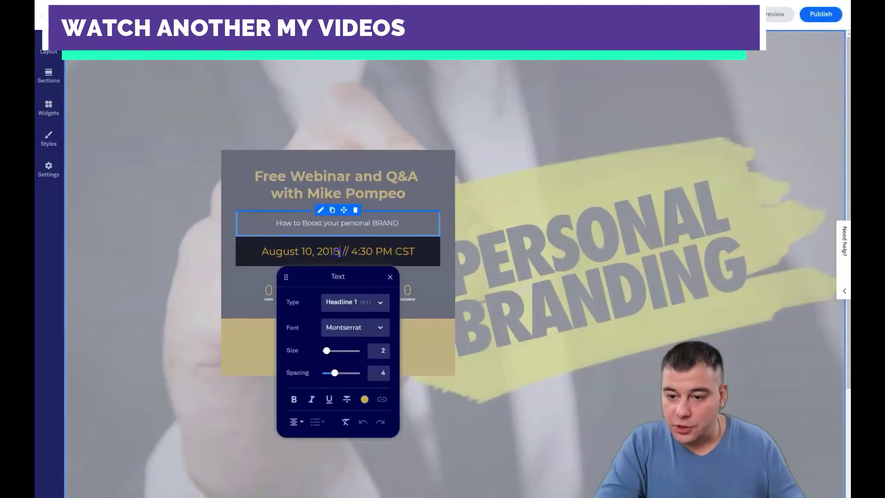
pyautogui.moveTo(339, 251); pyautogui.dragTo(285, 252)
pyautogui.write('21')
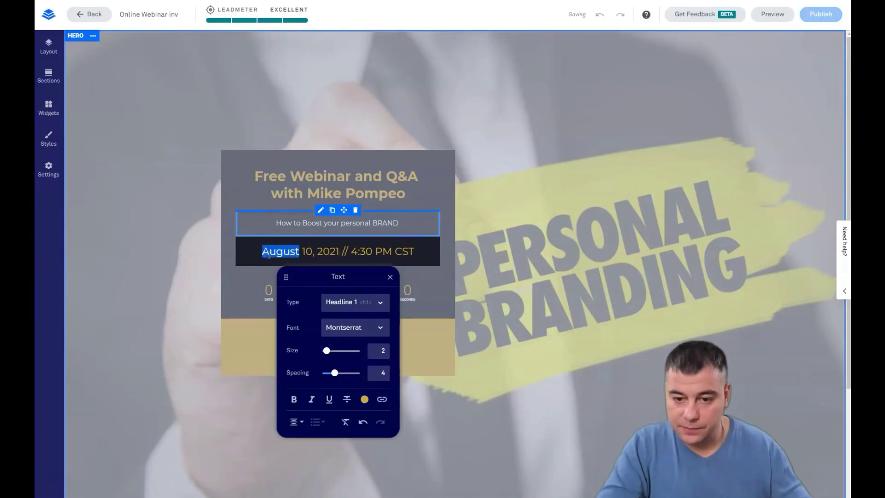
pyautogui.write('June')
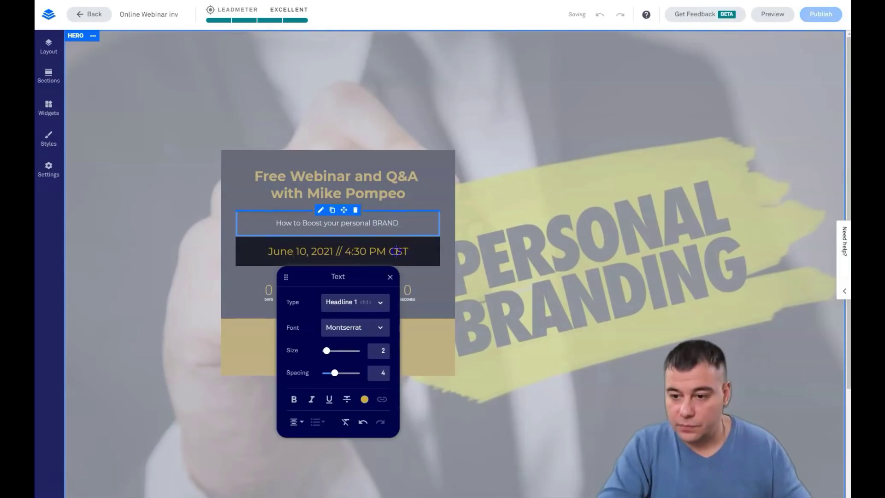
pyautogui.click(453, 249)
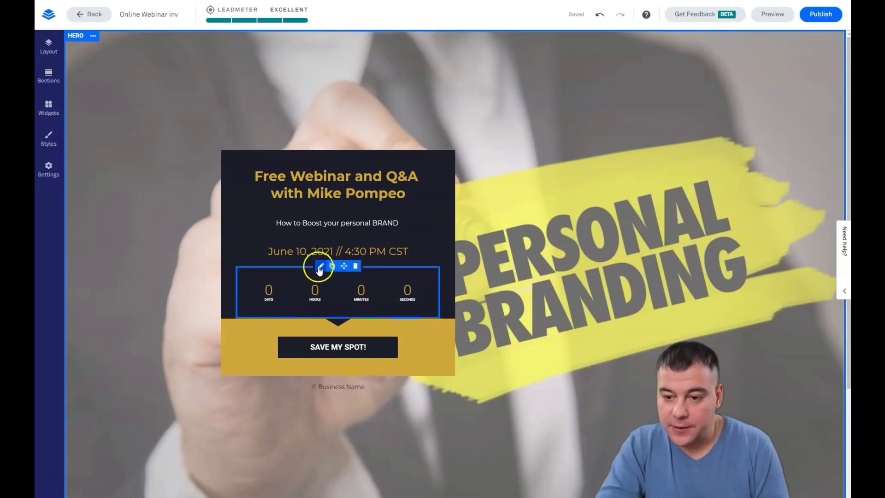
# Change the countdown timer's standard end date from October 2017 to the webinar date and close the timer settings.
pyautogui.click(322, 265)
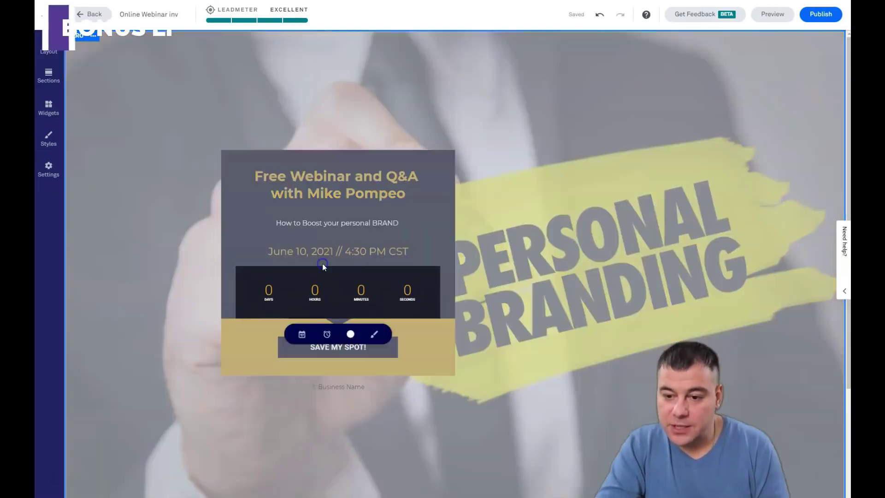
pyautogui.click(302, 333)
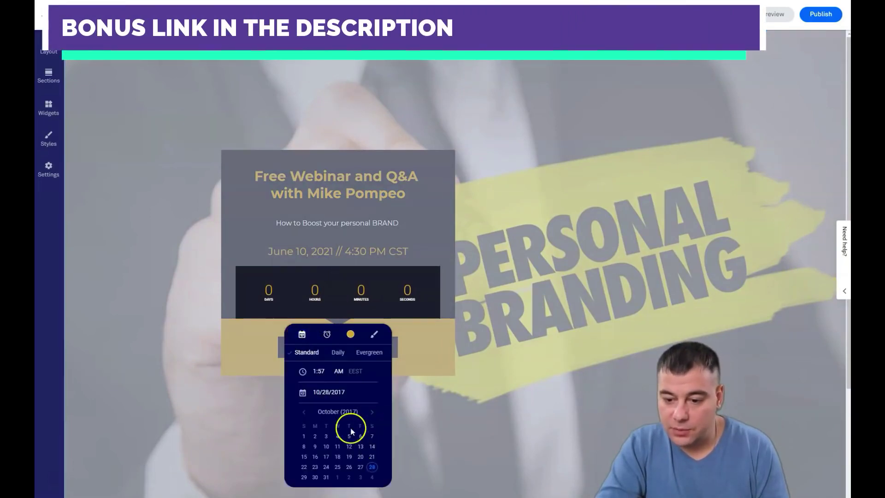
pyautogui.click(371, 411)
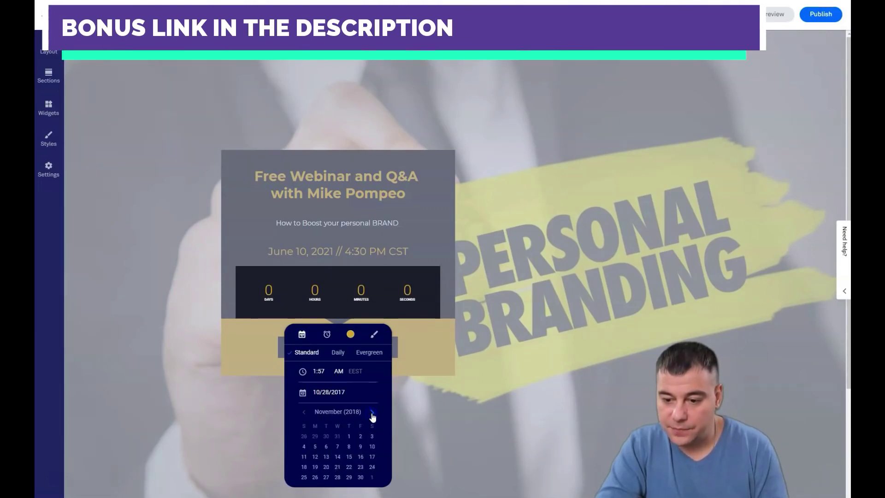
pyautogui.click(372, 412)
pyautogui.click(400, 397)
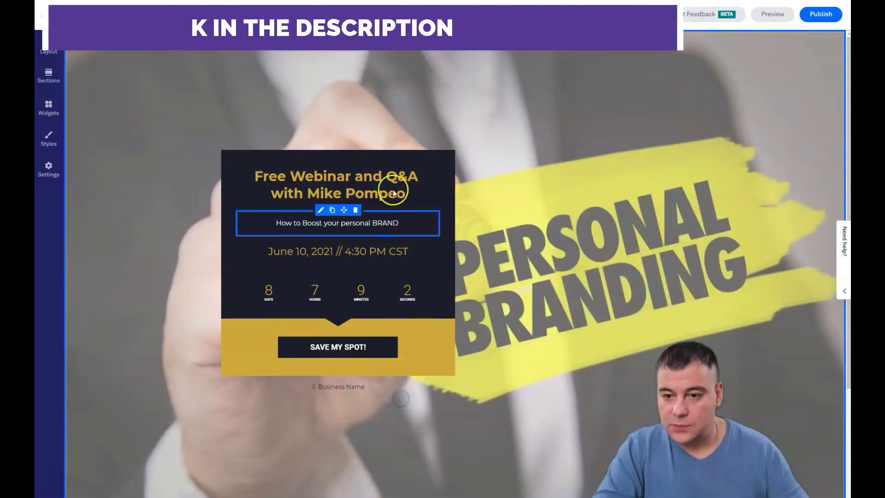
pyautogui.click(336, 261)
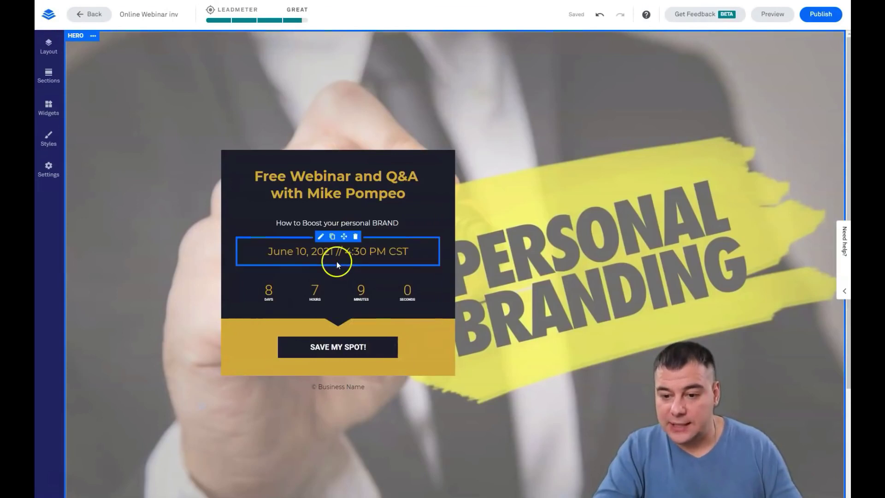
# Try rounded corners with a radius of 4 and the Line style on the SAVE MY SPOT! button.
pyautogui.click(336, 347)
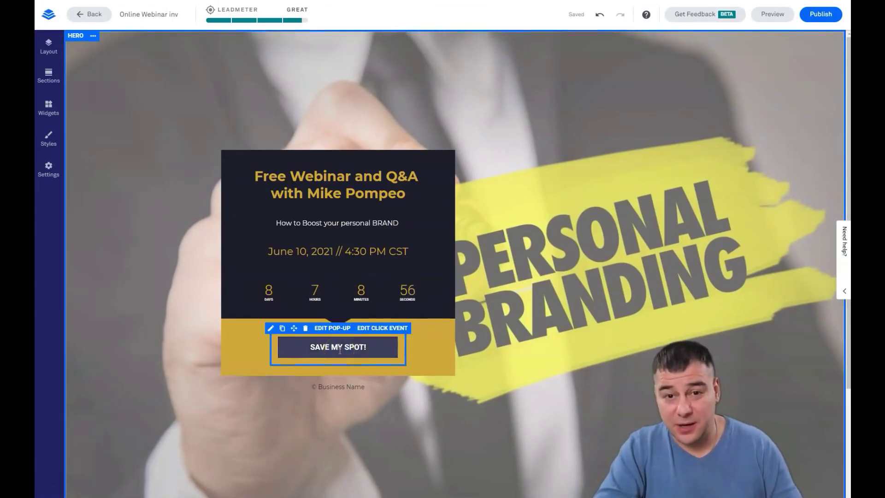
pyautogui.click(336, 348)
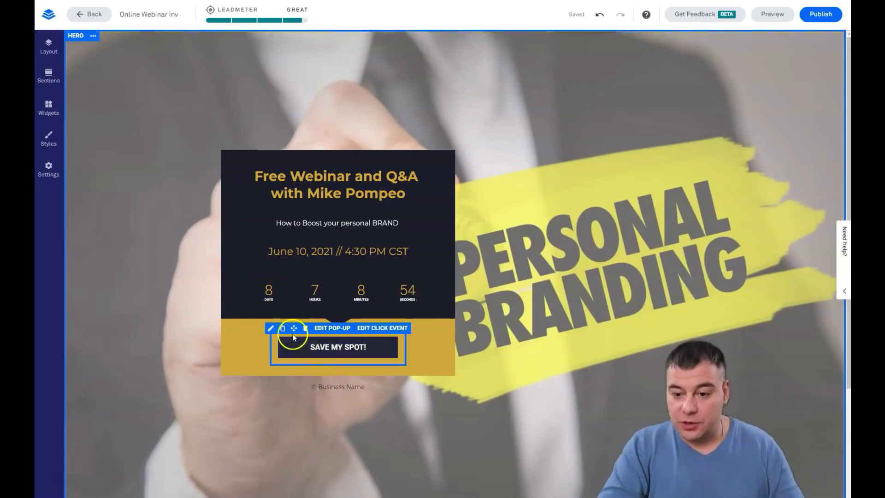
pyautogui.click(271, 328)
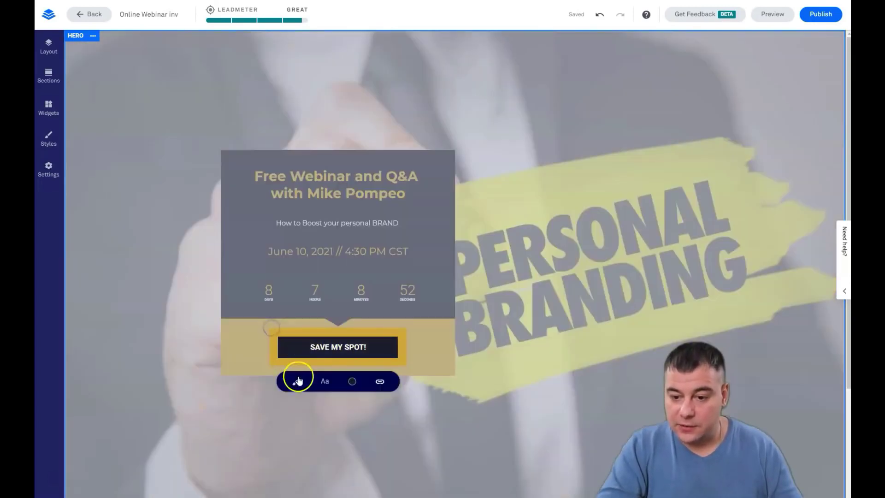
pyautogui.click(297, 382)
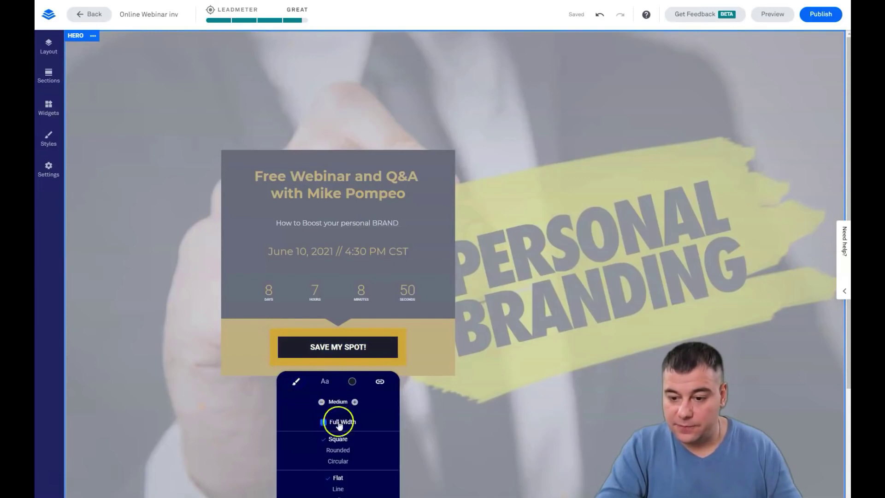
pyautogui.click(328, 451)
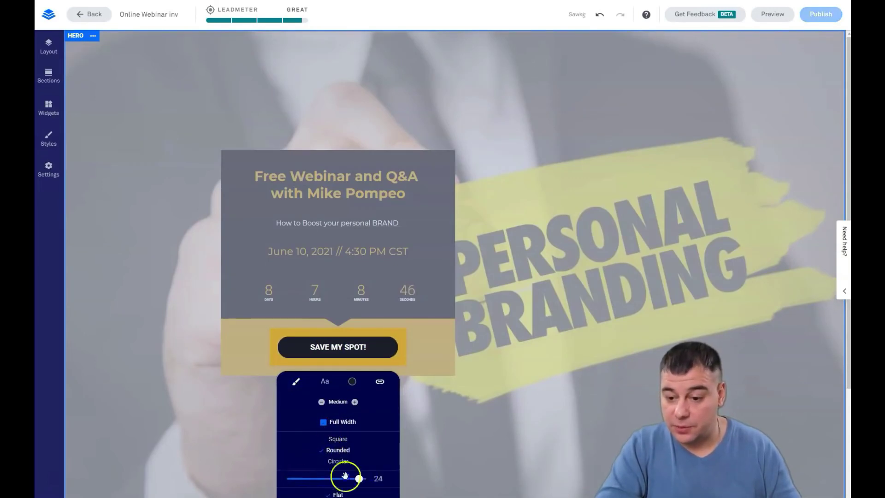
pyautogui.scroll(-3, 468, 405)
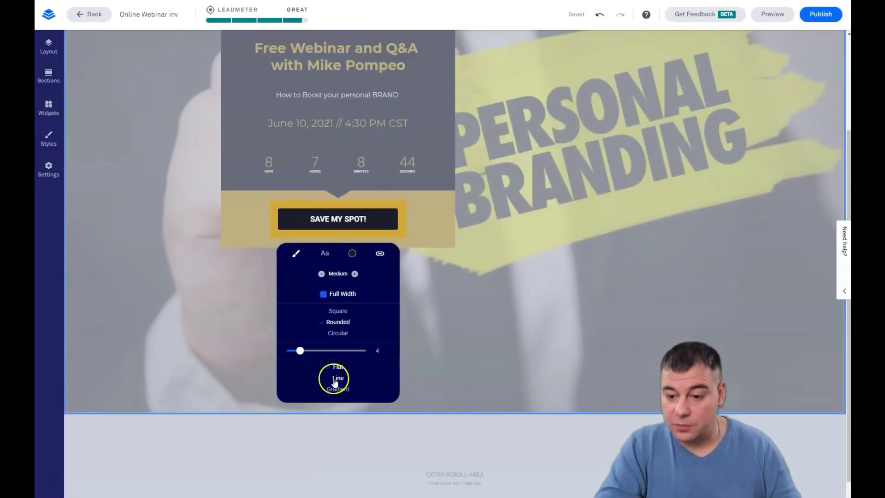
pyautogui.click(336, 378)
pyautogui.click(500, 292)
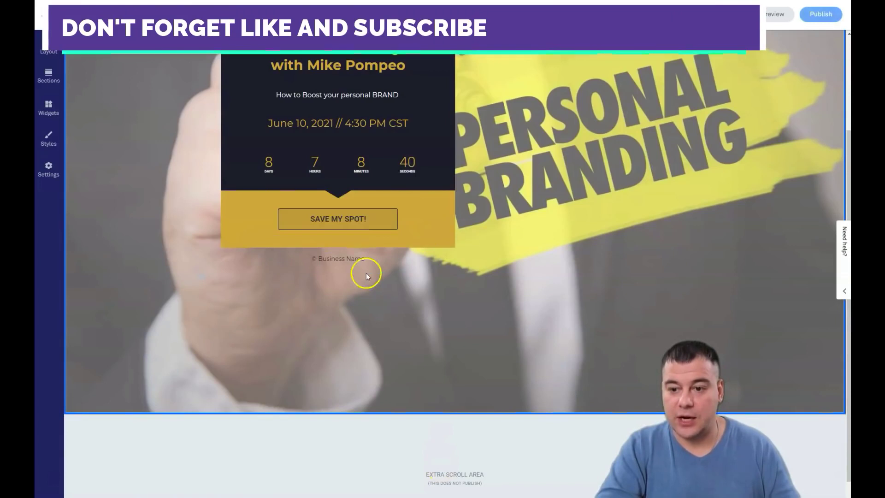
# Restore the Flat style and Square corners on the SAVE MY SPOT! button and close its design settings.
pyautogui.moveTo(344, 221)
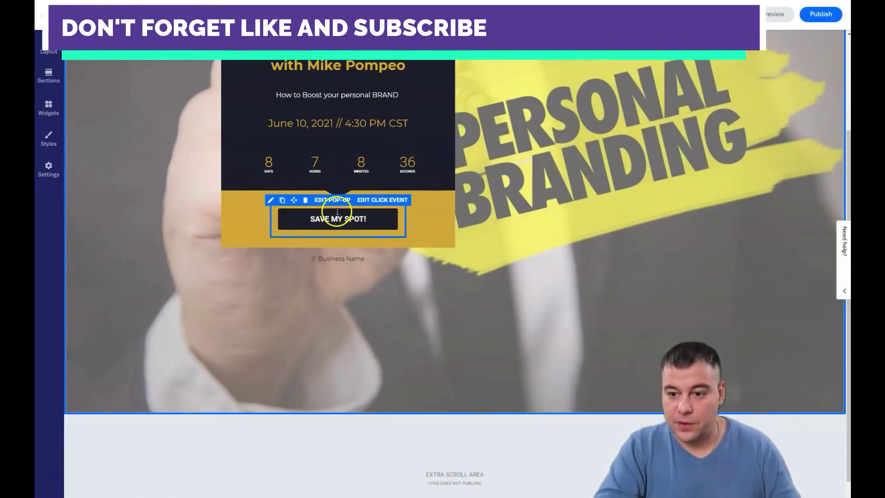
pyautogui.click(272, 201)
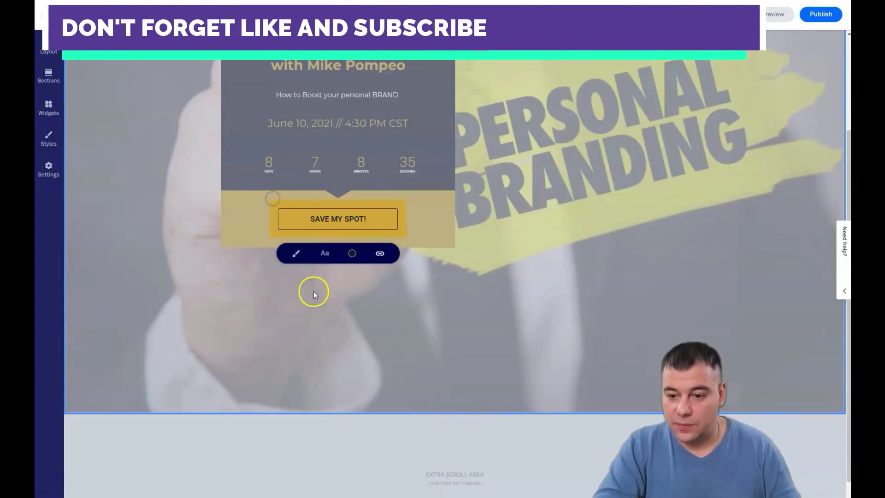
pyautogui.click(296, 253)
pyautogui.click(349, 362)
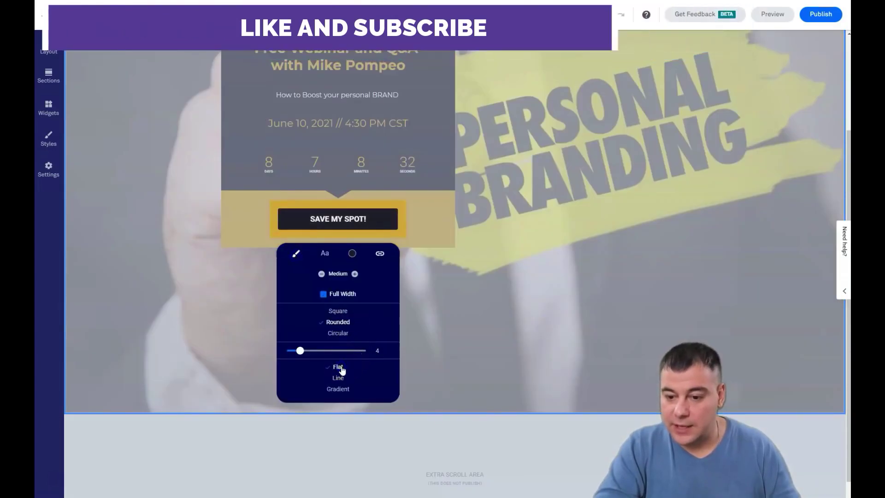
pyautogui.click(338, 312)
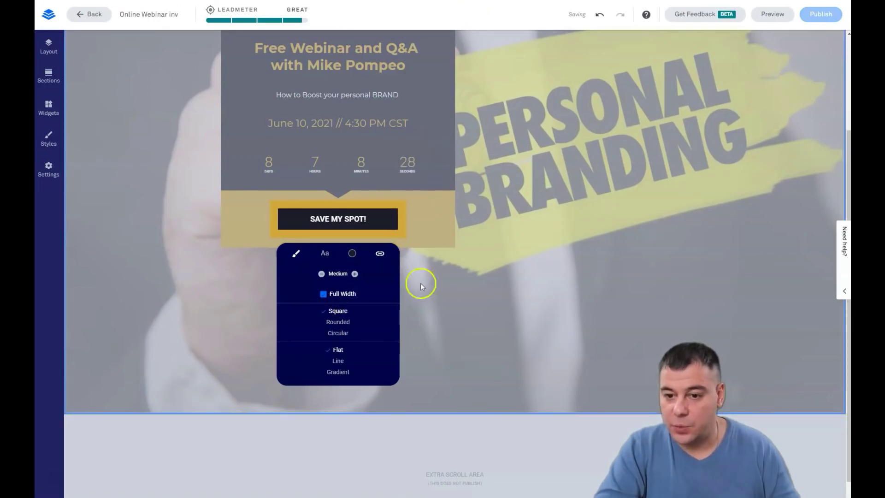
pyautogui.click(228, 330)
pyautogui.scroll(3, 432, 248)
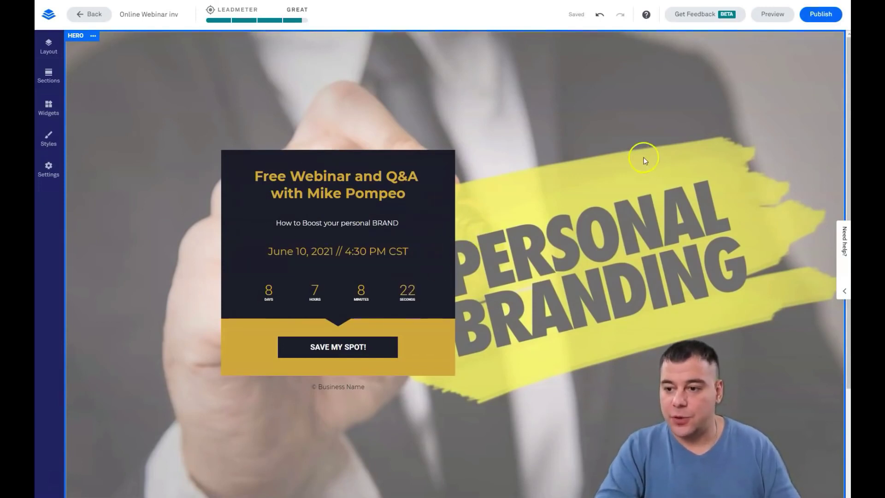
pyautogui.click(565, 140)
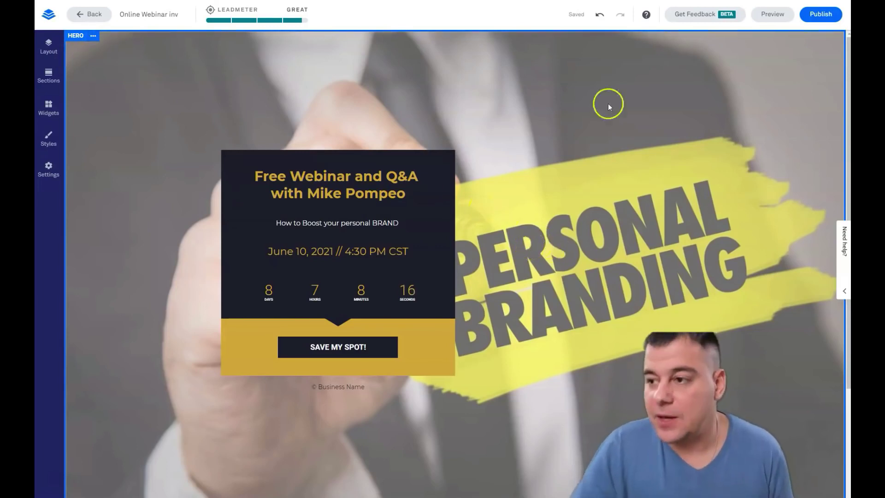
# Preview the landing page in desktop, tablet and phone layouts, return to desktop view and exit the preview.
pyautogui.click(774, 15)
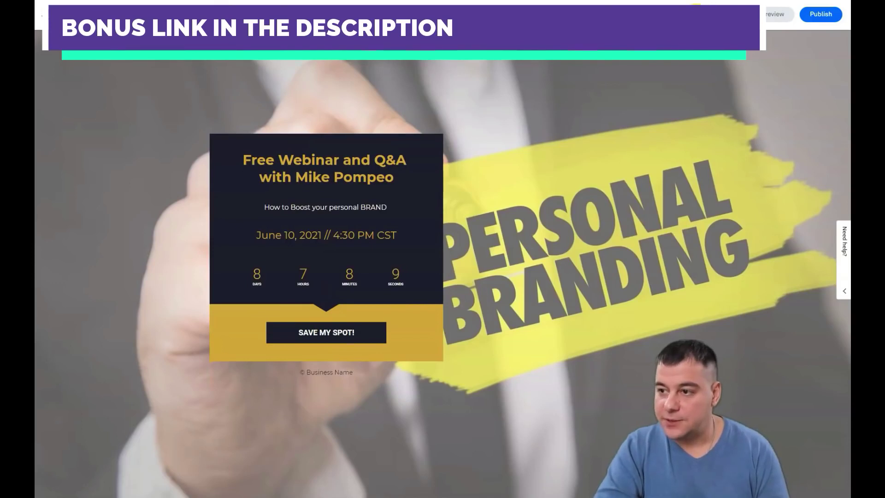
pyautogui.click(699, 15)
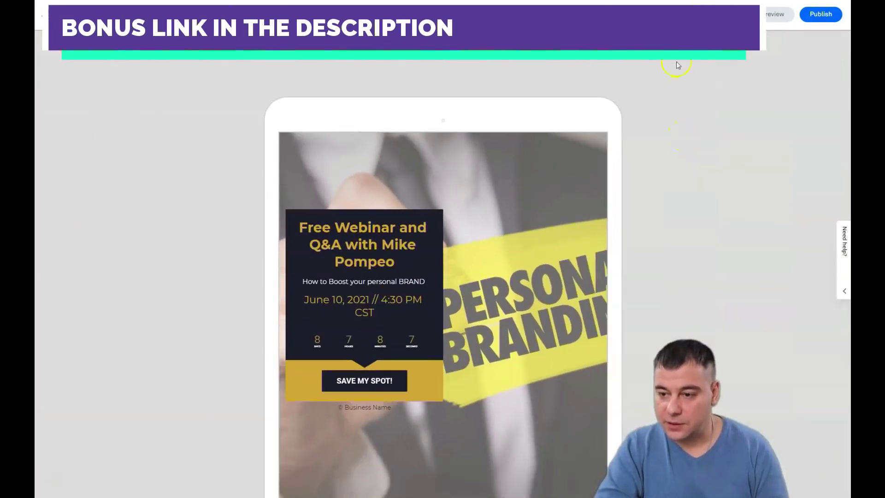
pyautogui.click(677, 15)
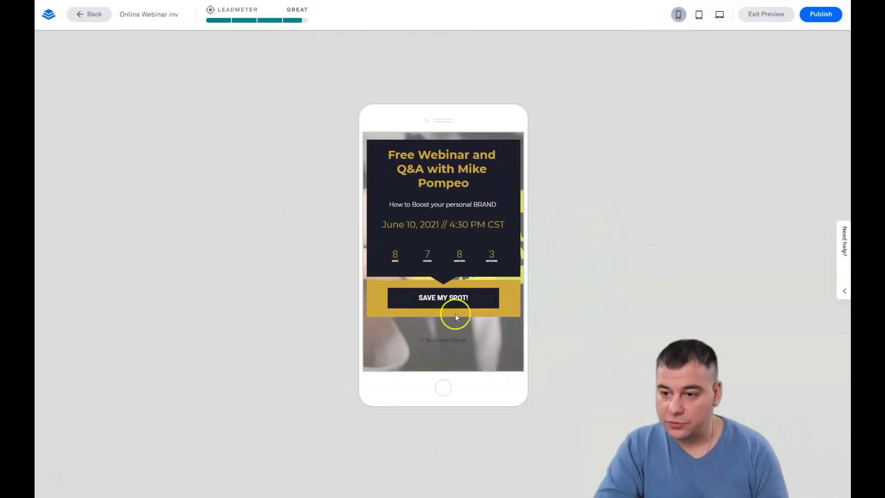
pyautogui.click(720, 14)
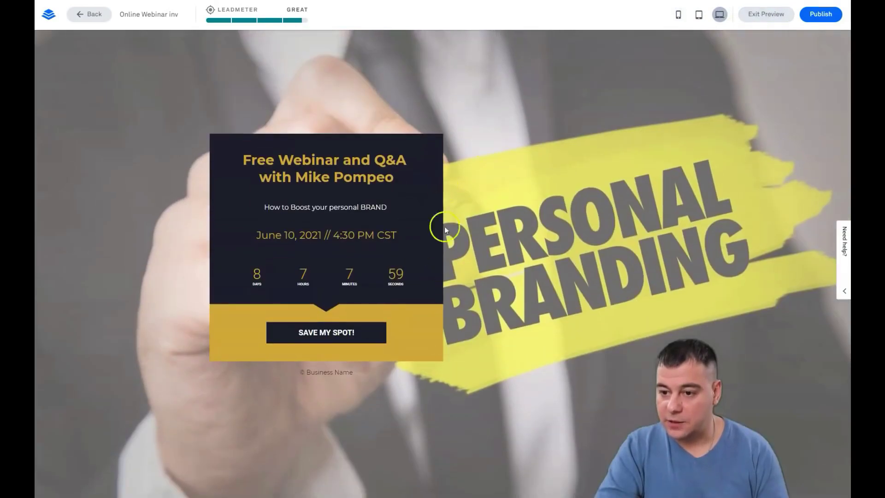
pyautogui.click(758, 16)
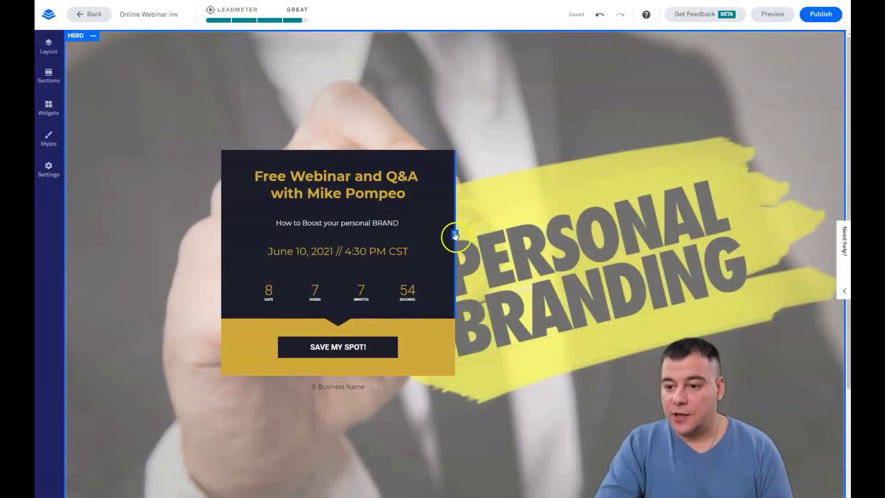
# Narrow the dark headline column and the gold SAVE MY SPOT! button column below it to the same width.
pyautogui.moveTo(452, 235); pyautogui.dragTo(448, 239)
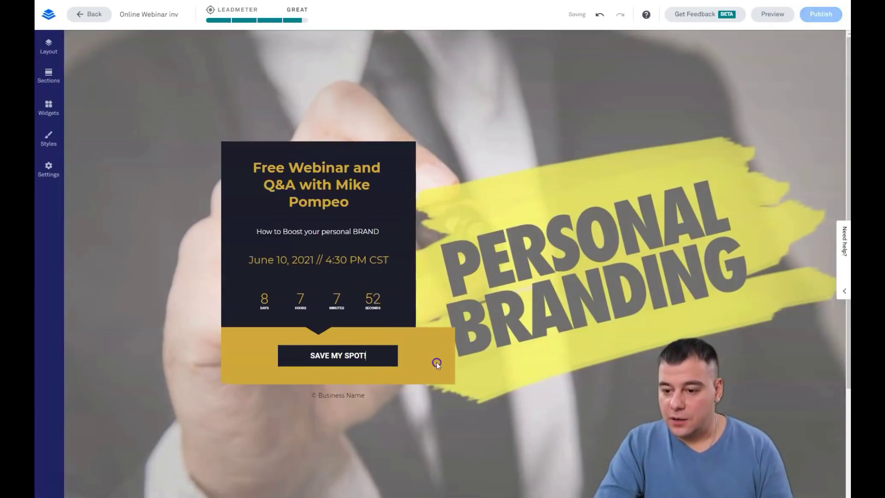
pyautogui.moveTo(454, 357); pyautogui.dragTo(437, 361)
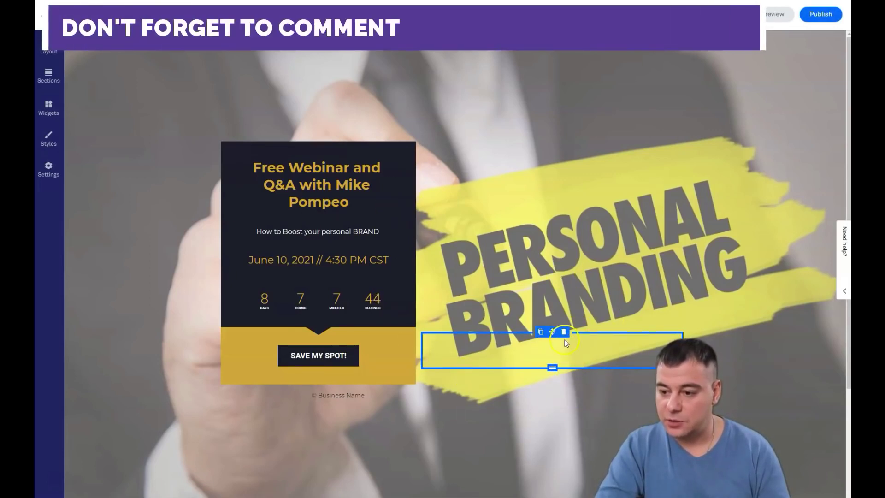
pyautogui.moveTo(552, 367)
pyautogui.mouseDown()
pyautogui.moveTo(555, 463)
pyautogui.moveTo(561, 372)
pyautogui.moveTo(554, 348)
pyautogui.moveTo(555, 366)
pyautogui.mouseUp()
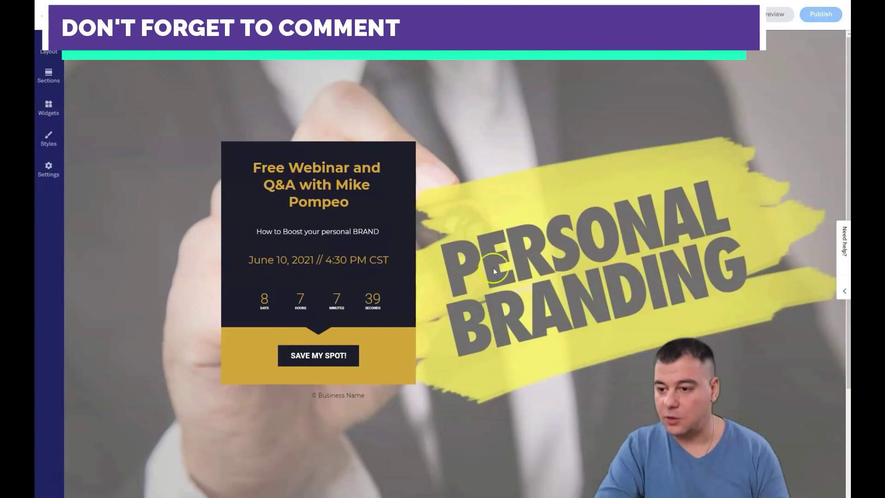
# Check the narrowed webinar card in the desktop, tablet and phone previews and return to editing.
pyautogui.click(774, 13)
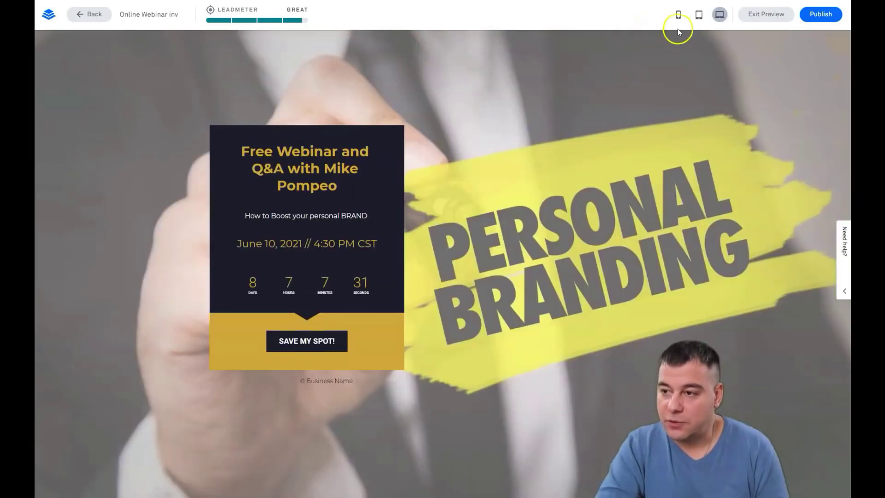
pyautogui.click(698, 14)
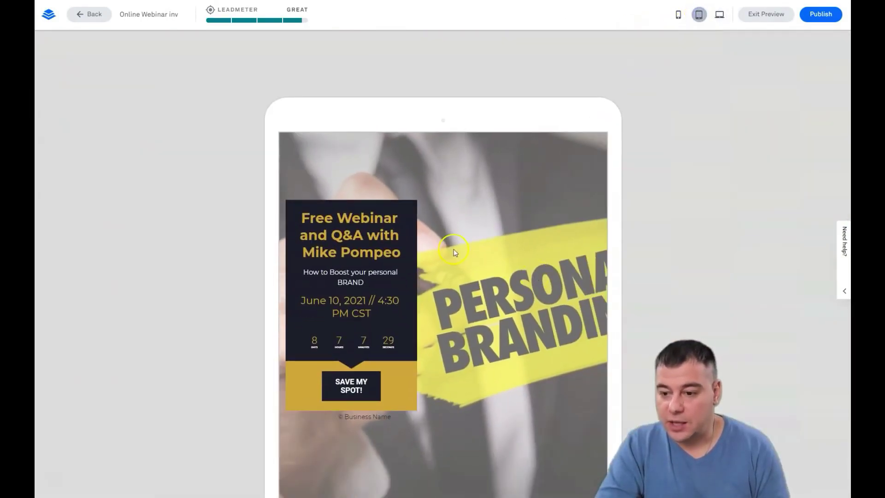
pyautogui.click(678, 15)
pyautogui.scroll(-3, 449, 218)
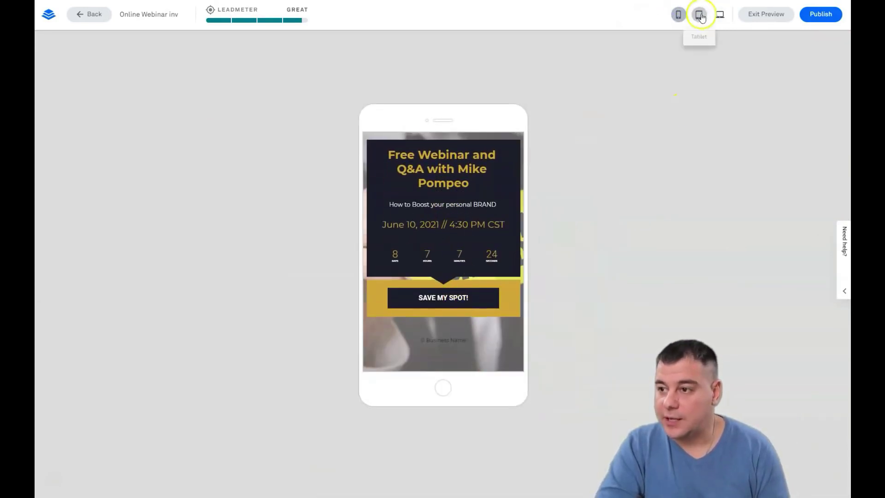
pyautogui.click(719, 14)
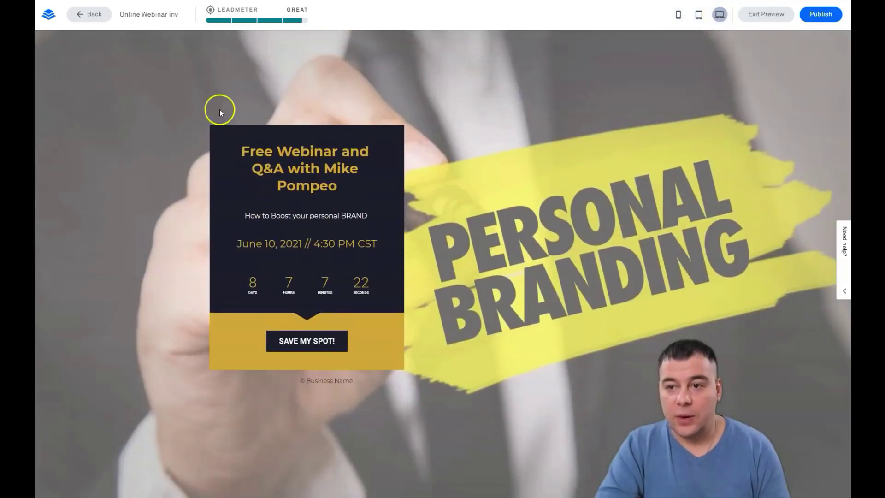
pyautogui.click(762, 14)
# Examine the SAVE MY SPOT! button's click event options, including the pop-up selection and link types, and close them.
pyautogui.moveTo(306, 356)
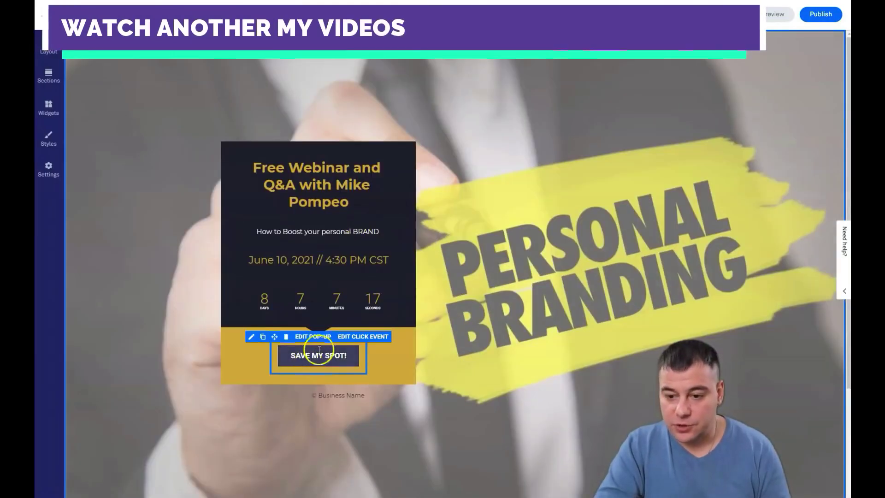
pyautogui.click(351, 339)
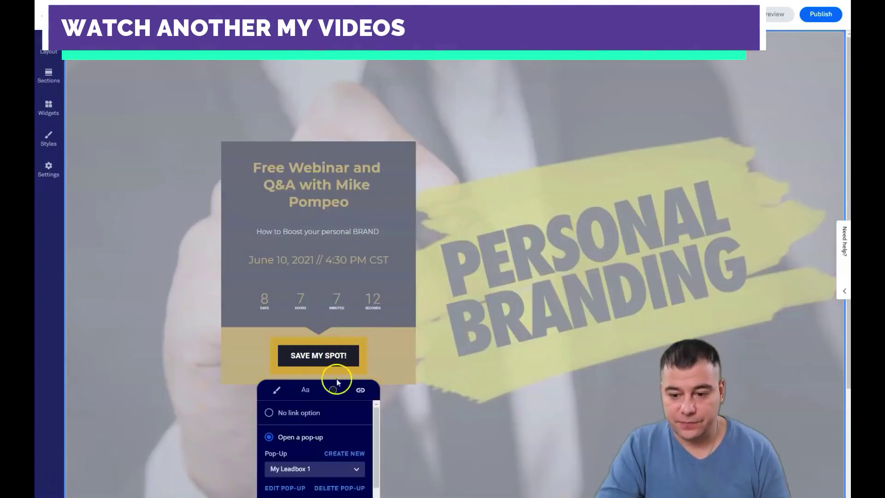
pyautogui.scroll(-3, 350, 423)
pyautogui.scroll(2, 344, 433)
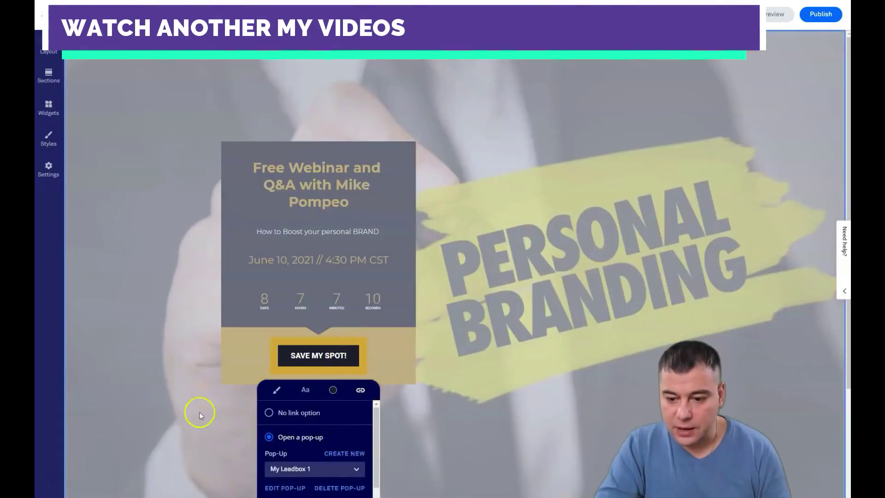
pyautogui.scroll(-3, 515, 380)
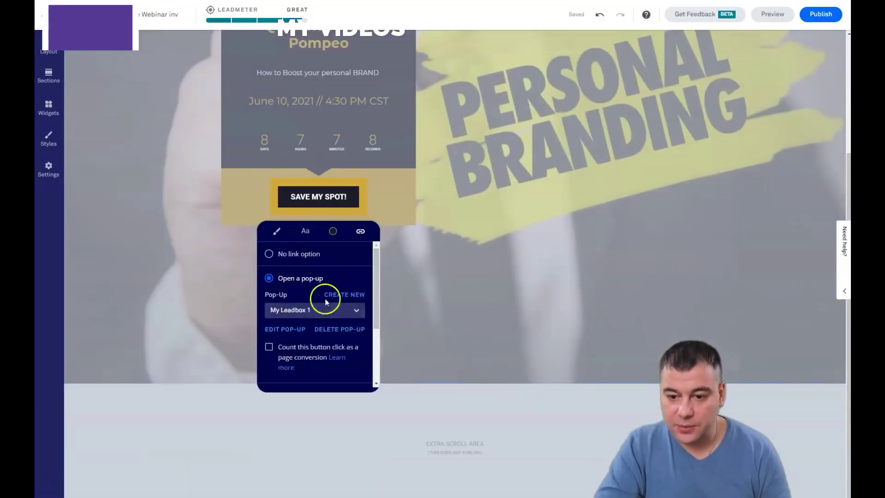
pyautogui.click(355, 310)
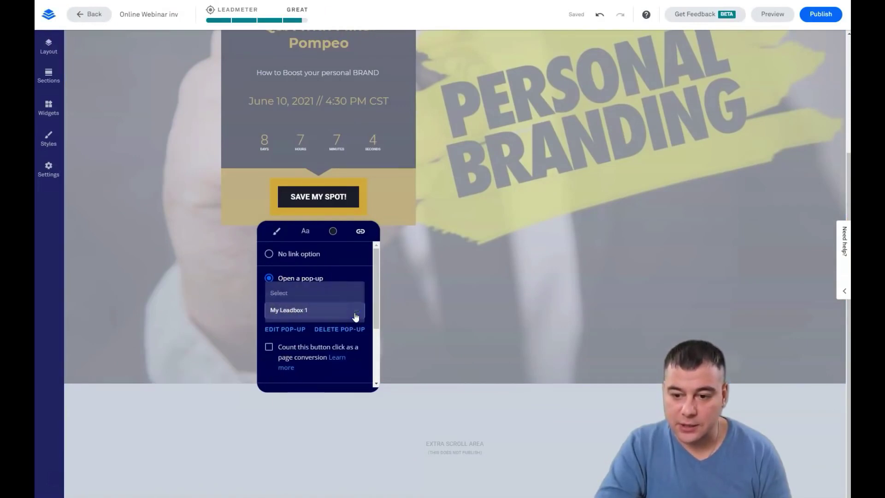
pyautogui.click(352, 311)
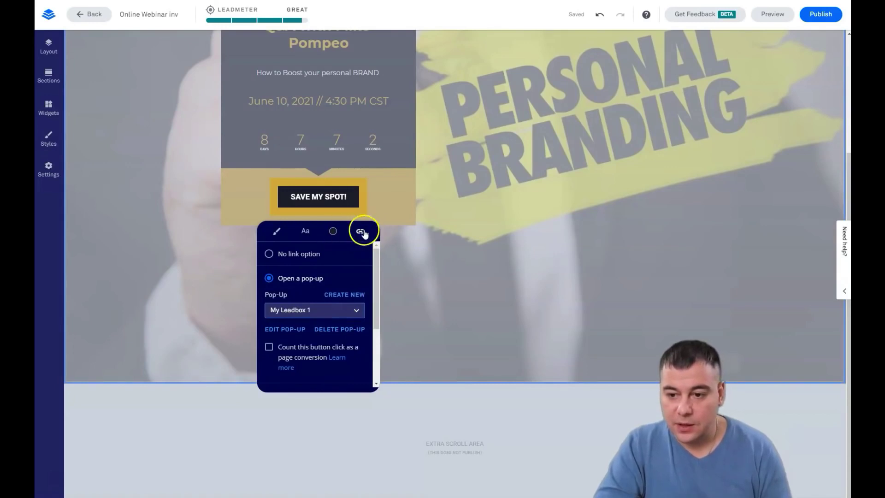
pyautogui.scroll(-2, 378, 286)
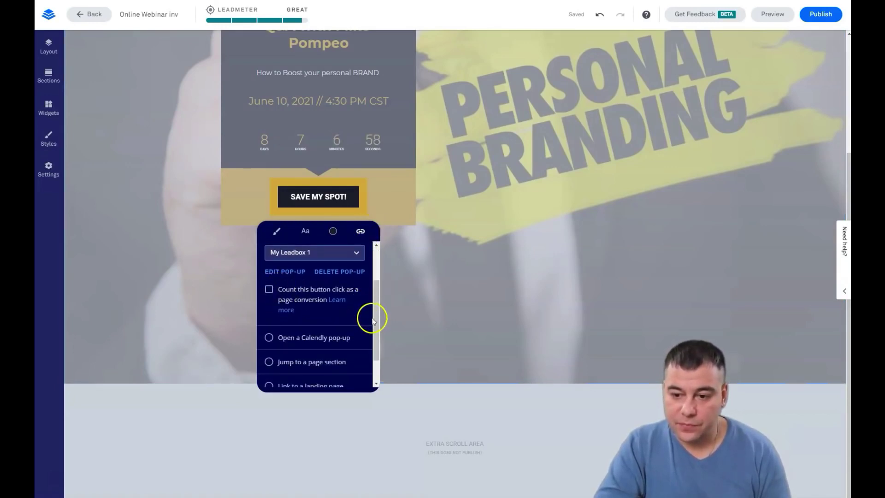
pyautogui.scroll(-1, 371, 323)
pyautogui.click(270, 305)
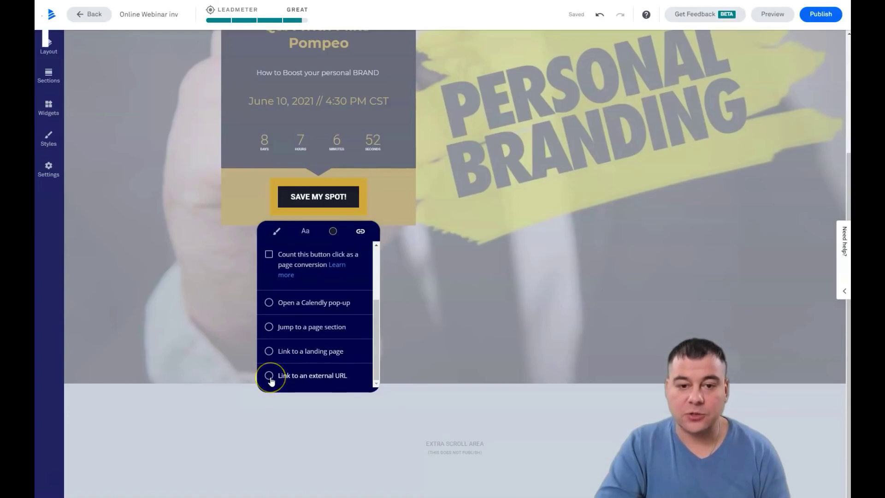
pyautogui.click(509, 269)
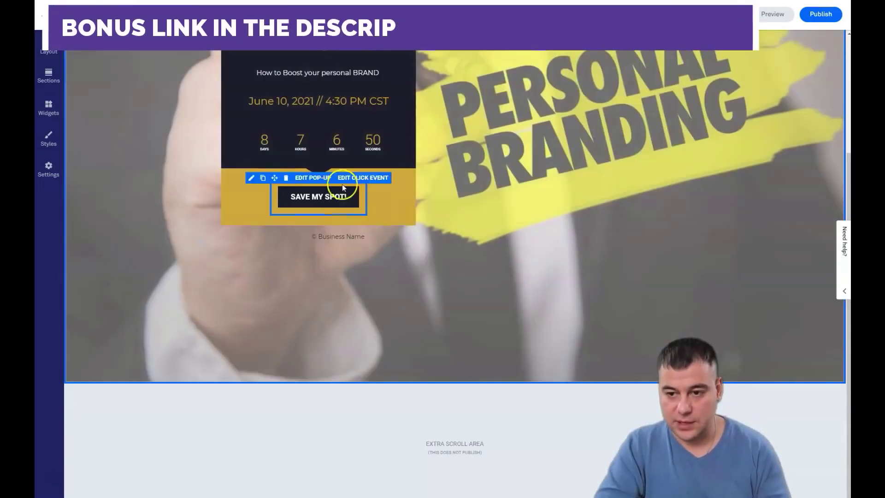
# Open the SAVE MY SPOT! button's pop-up and bring up the integration settings of its sign-up form.
pyautogui.click(312, 180)
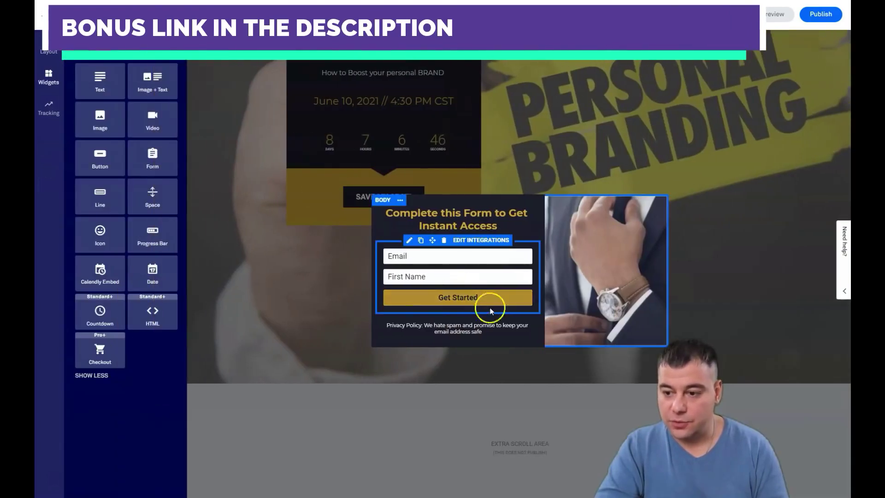
pyautogui.click(382, 200)
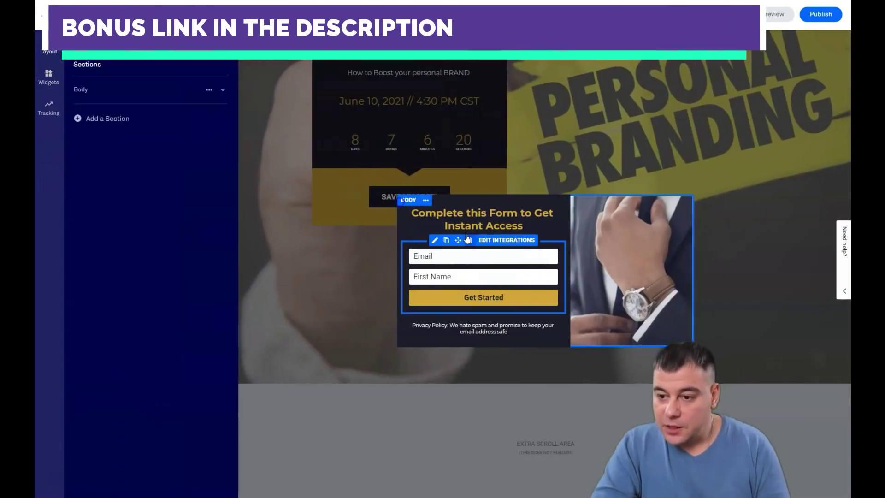
pyautogui.click(495, 240)
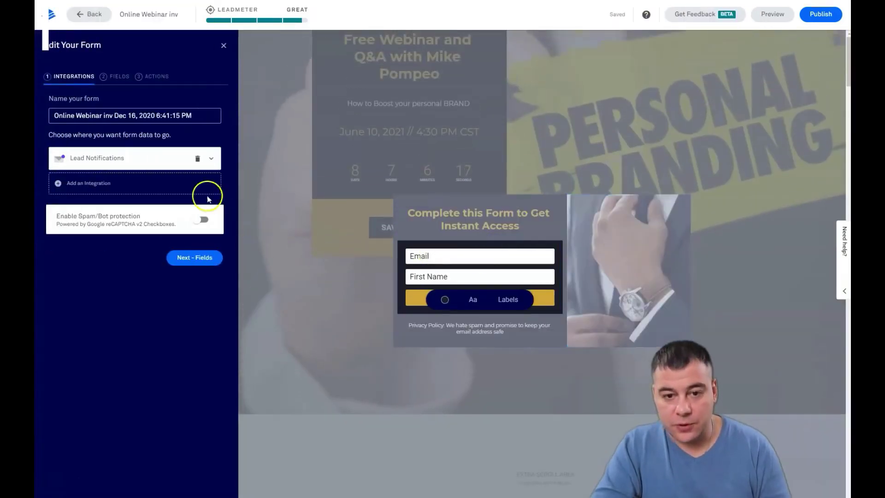
# Browse the native and Zapier integrations that can be added to the form and return to the form settings.
pyautogui.click(71, 184)
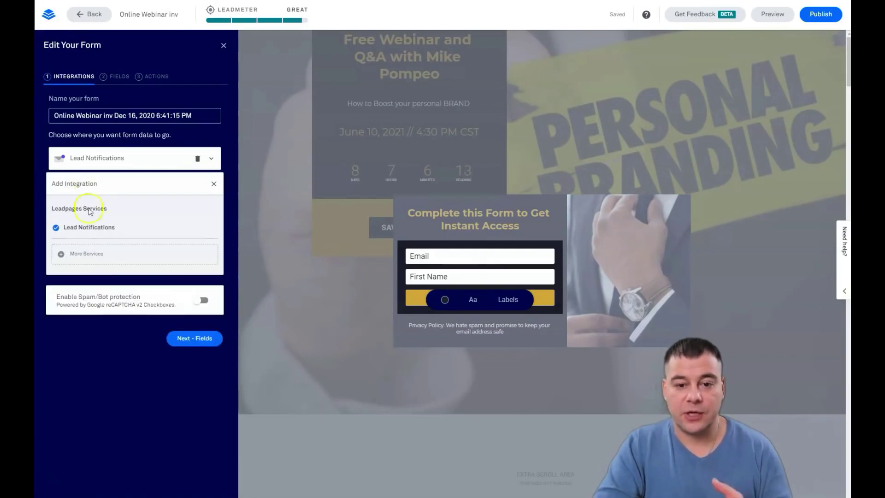
pyautogui.click(81, 254)
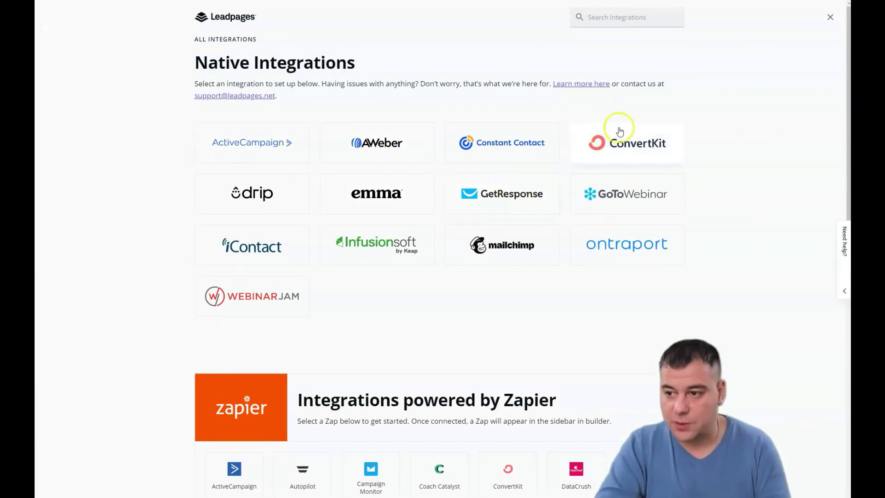
pyautogui.scroll(-5, 521, 250)
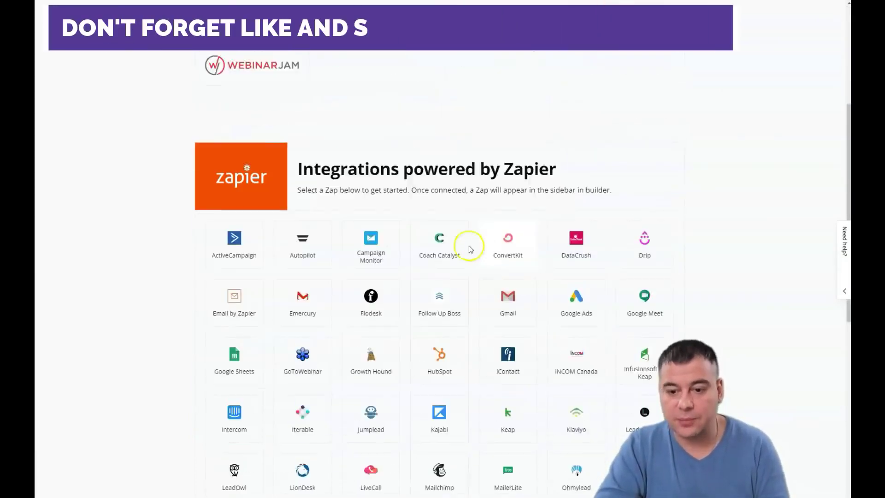
pyautogui.scroll(-4, 480, 122)
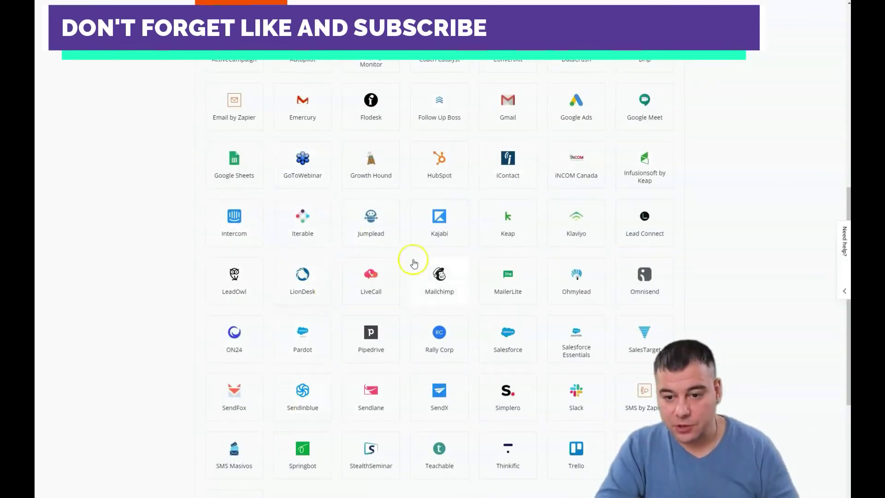
pyautogui.scroll(9, 413, 263)
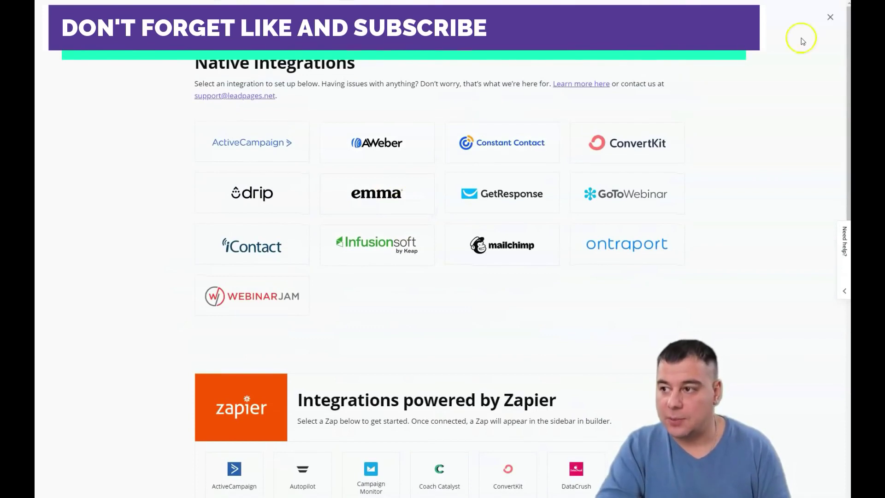
pyautogui.click(832, 17)
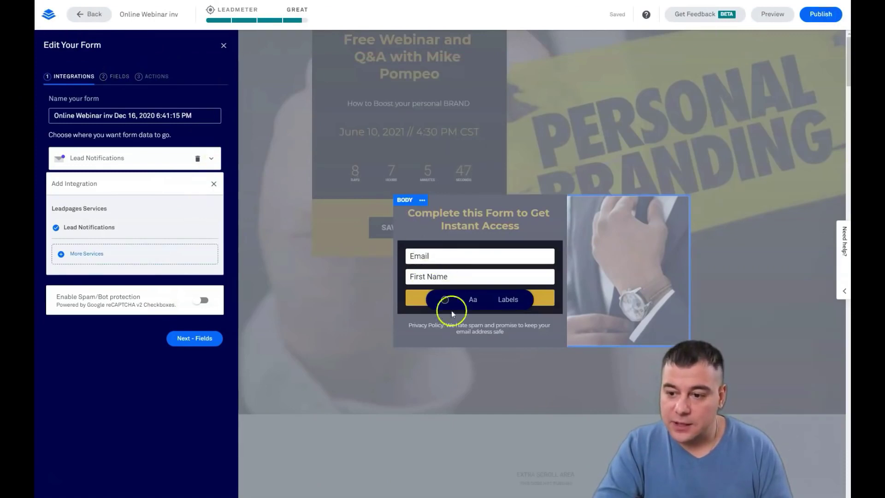
# Move the First Name field above the Email field in the pop-up form and close the form settings and pop-up.
pyautogui.click(440, 255)
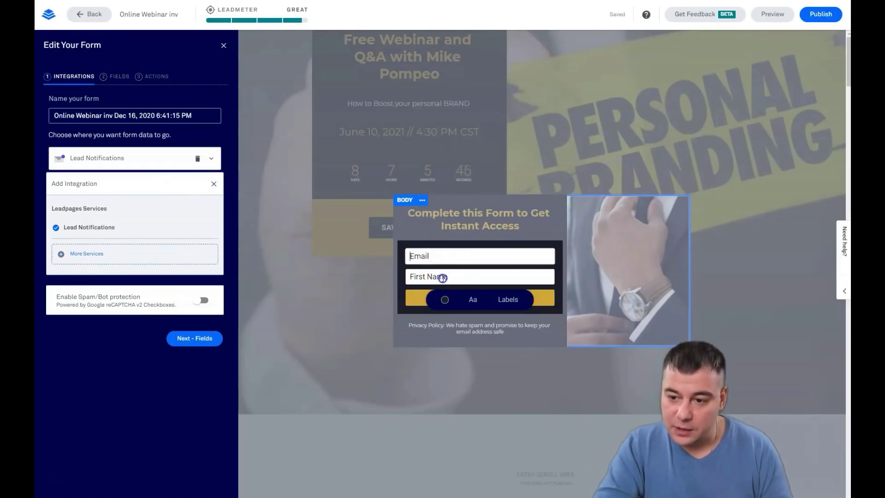
pyautogui.click(443, 277)
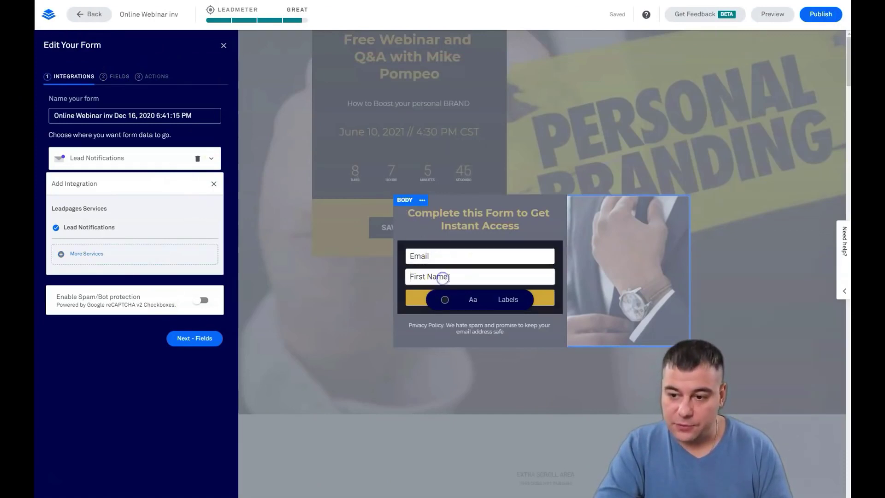
pyautogui.click(115, 75)
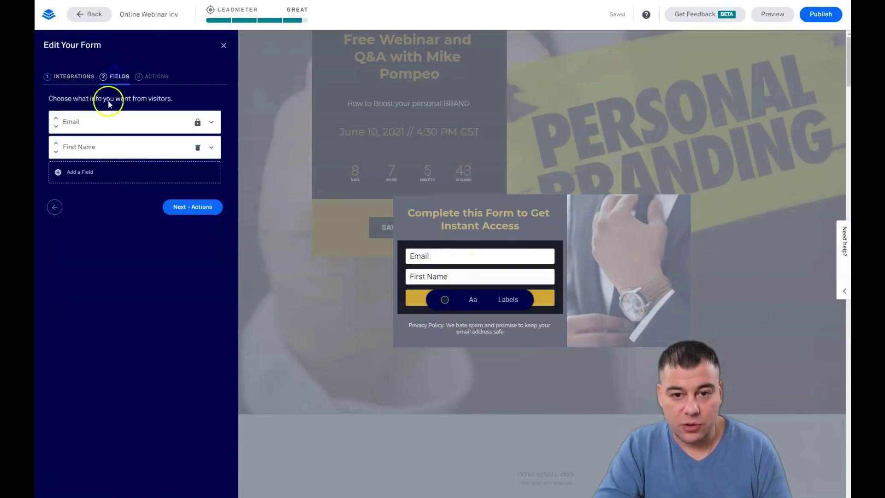
pyautogui.click(55, 144)
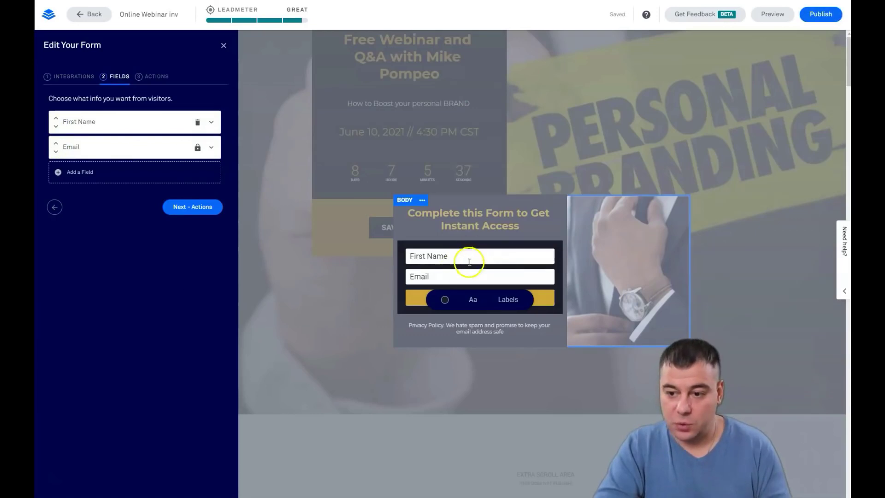
pyautogui.click(338, 339)
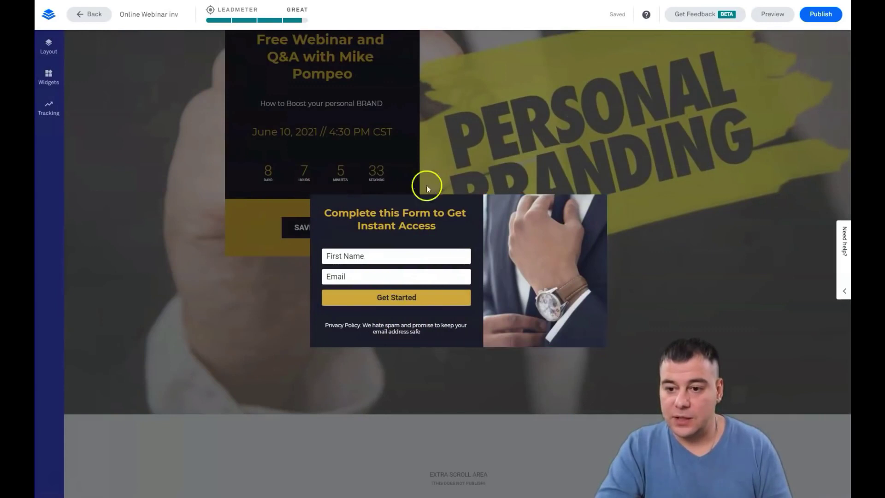
pyautogui.click(557, 128)
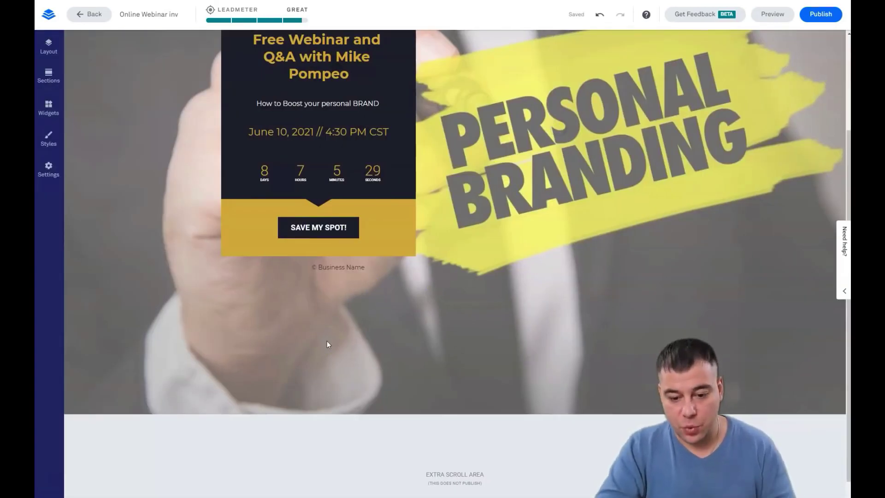
pyautogui.scroll(3, 426, 286)
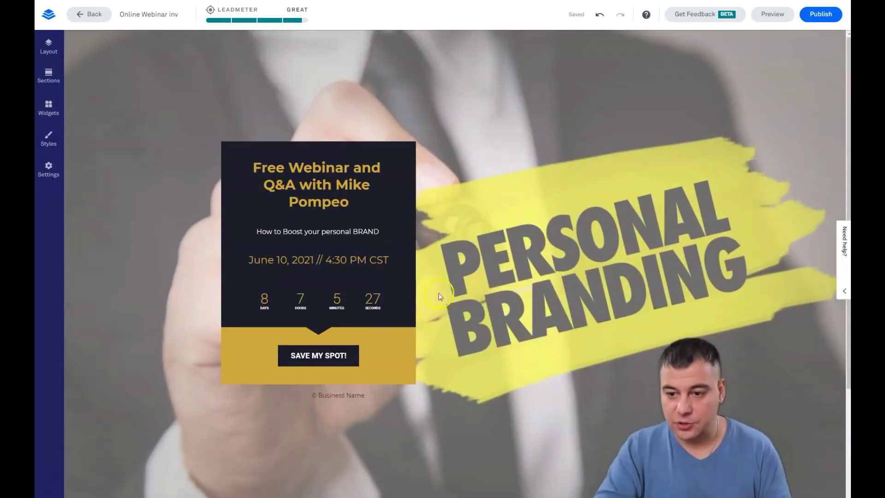
pyautogui.click(479, 247)
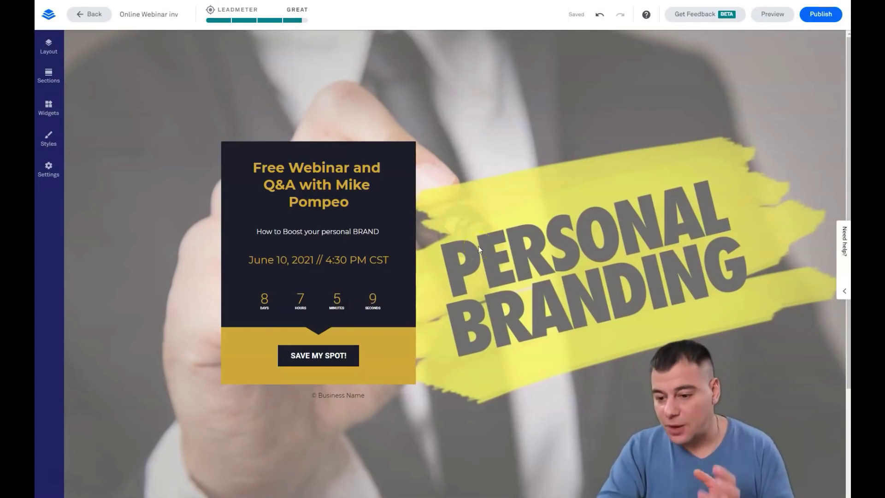